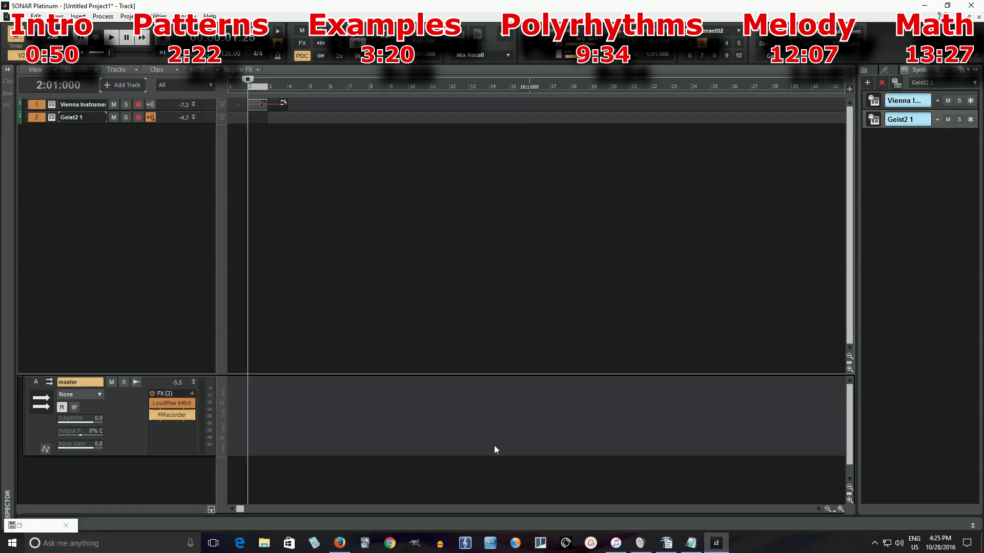
# - Switch to Firefox and read the Euclidean rhythms paper through section 4 on traditional world music
pyautogui.click(343, 547)
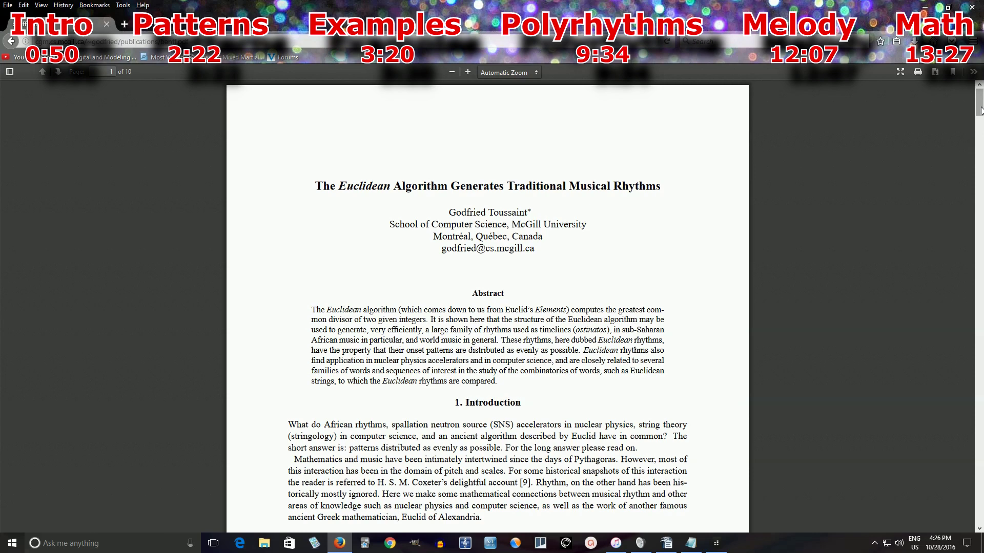
pyautogui.moveTo(980, 110); pyautogui.dragTo(981, 133)
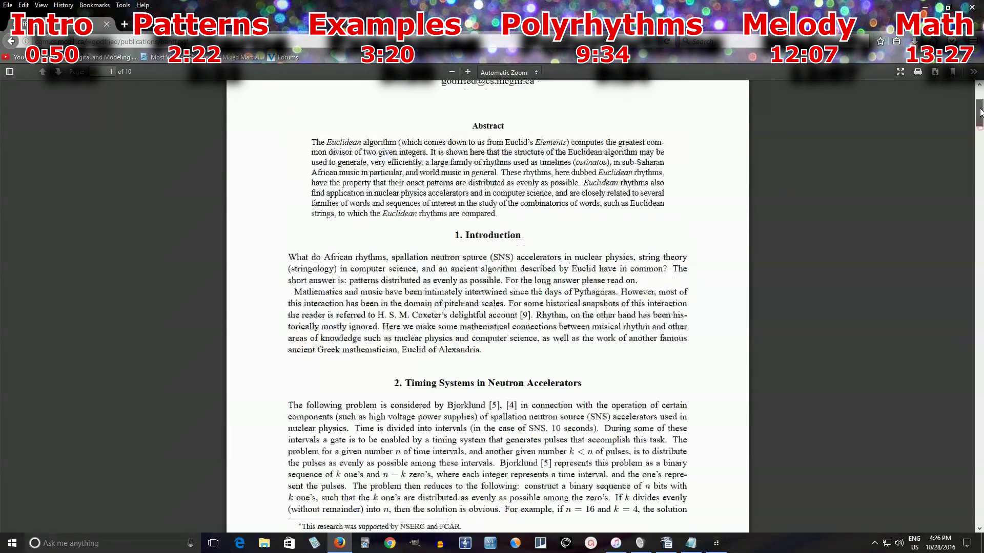
pyautogui.moveTo(979, 125); pyautogui.dragTo(978, 101)
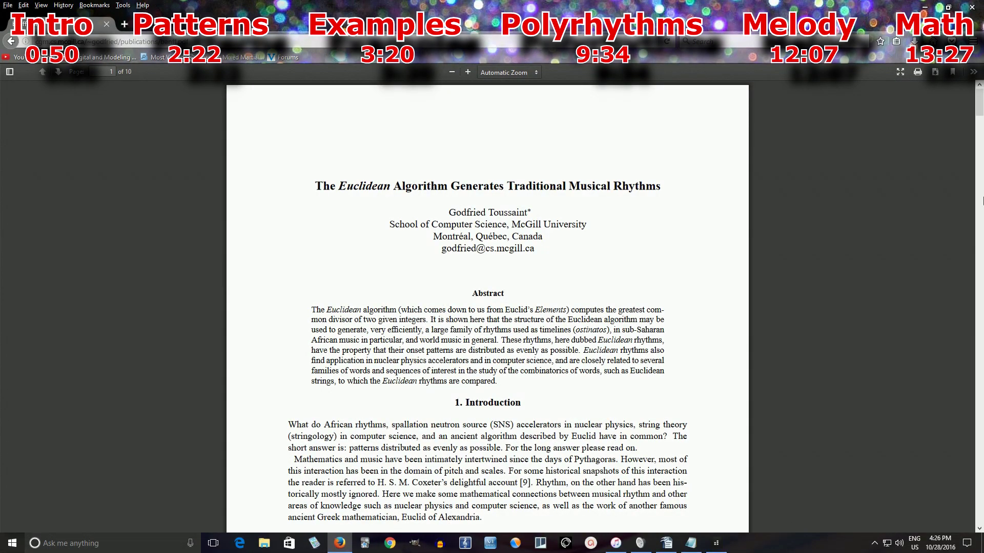
pyautogui.moveTo(979, 109); pyautogui.dragTo(979, 149)
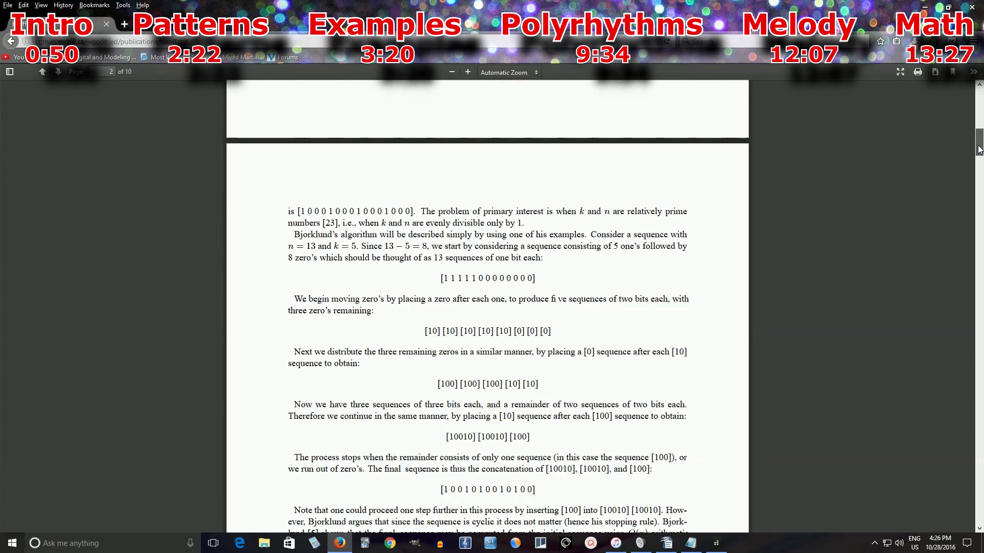
pyautogui.moveTo(978, 149); pyautogui.dragTo(975, 210)
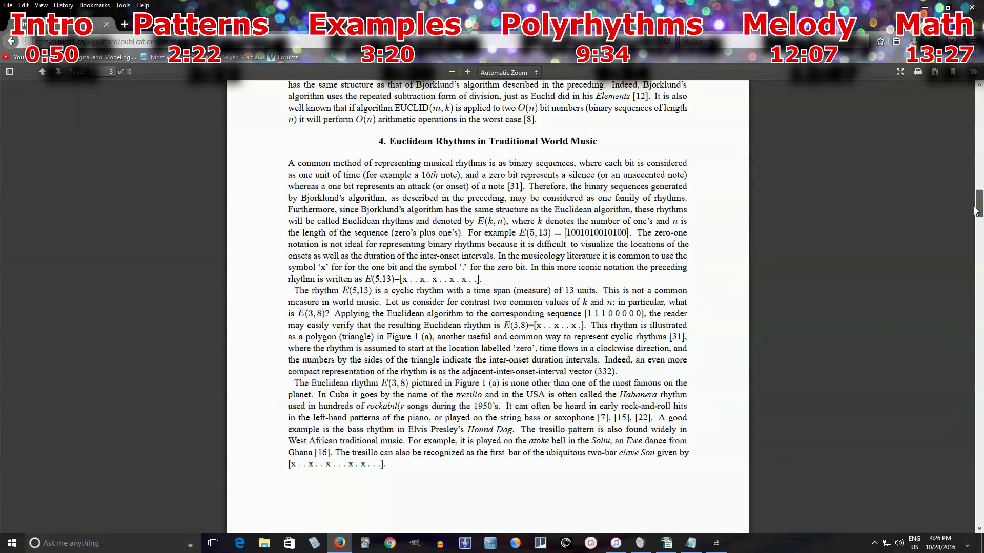
pyautogui.scroll(-1, 976, 210)
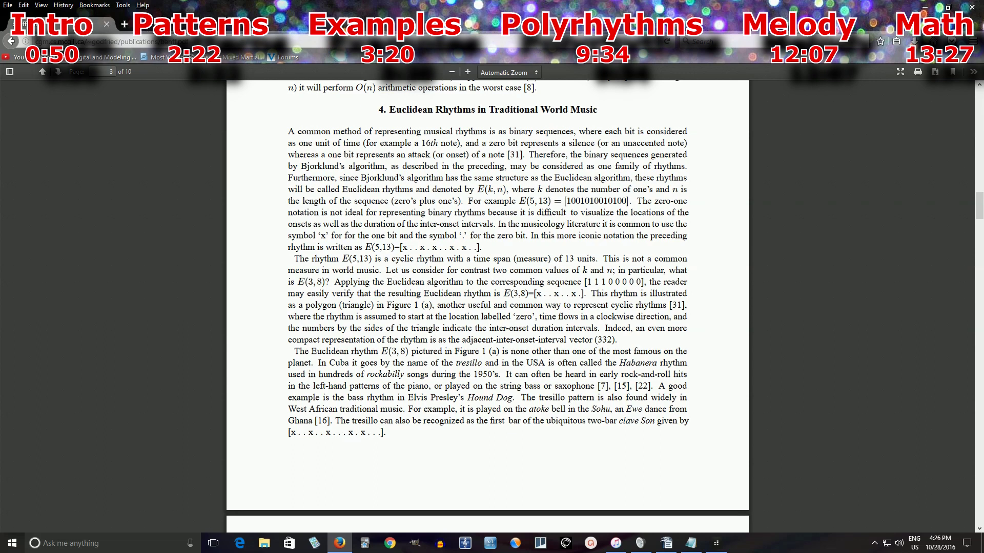
# - Bring up Euc.rtf in OpenOffice Writer over the SONAR project and position its window clear of the synth list
pyautogui.moveTo(715, 546)
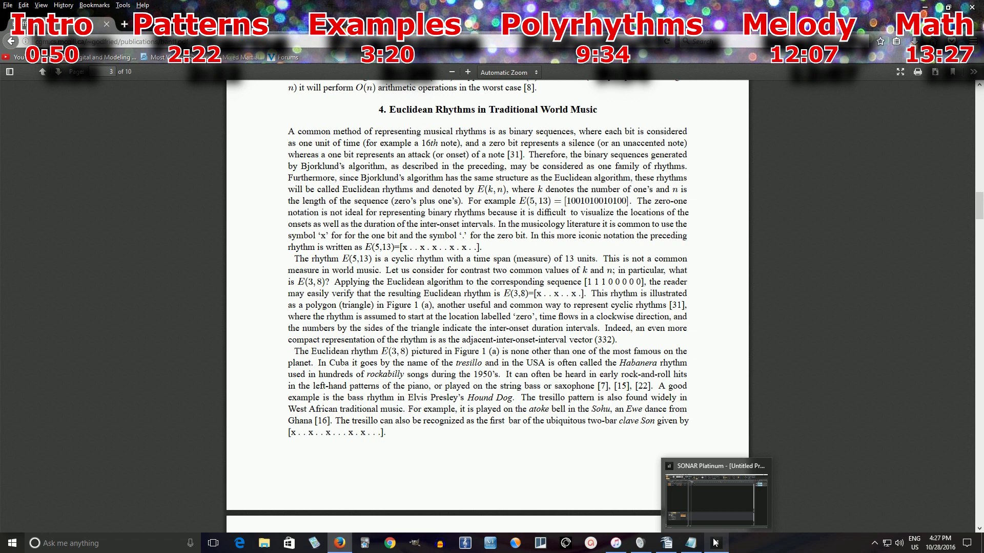
pyautogui.click(716, 542)
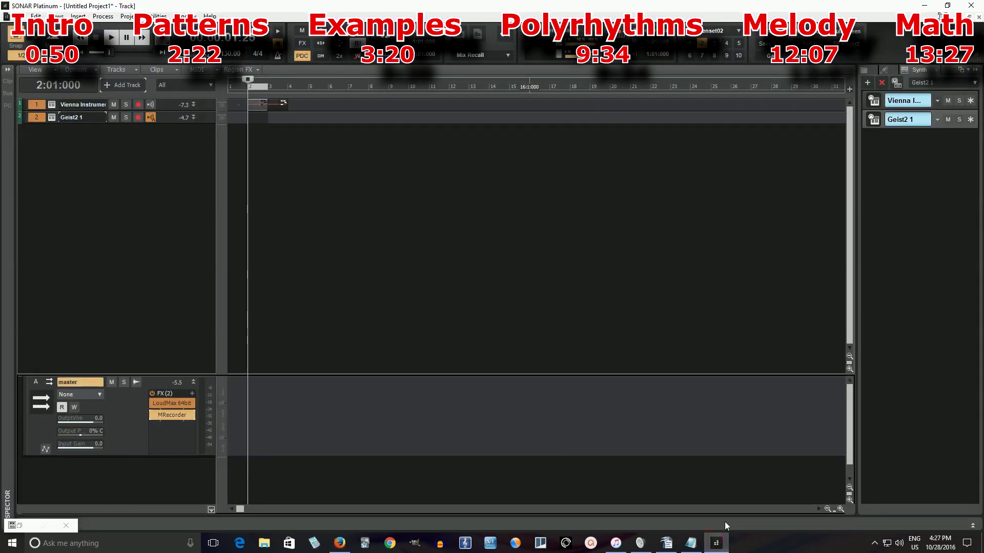
pyautogui.moveTo(671, 543)
pyautogui.click(667, 548)
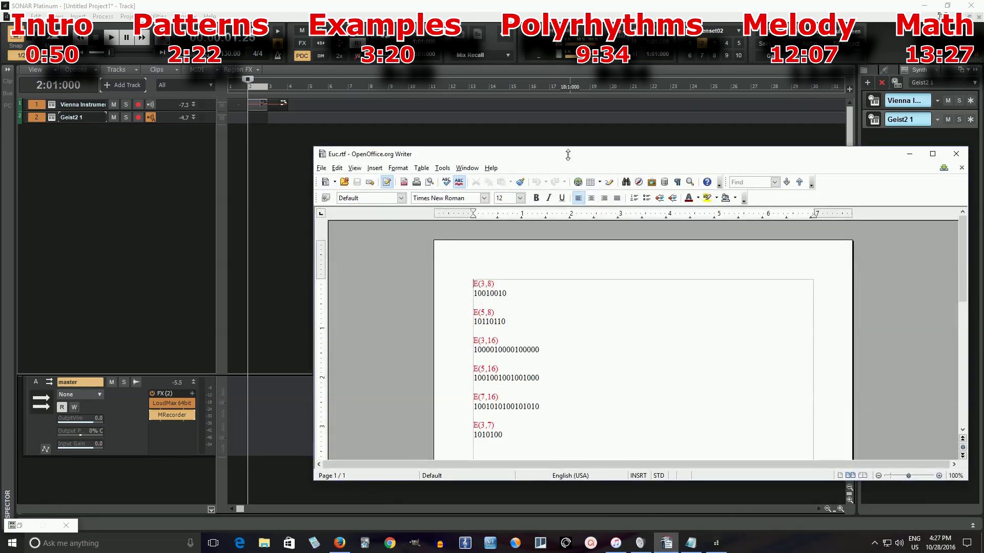
pyautogui.moveTo(565, 155); pyautogui.dragTo(476, 104)
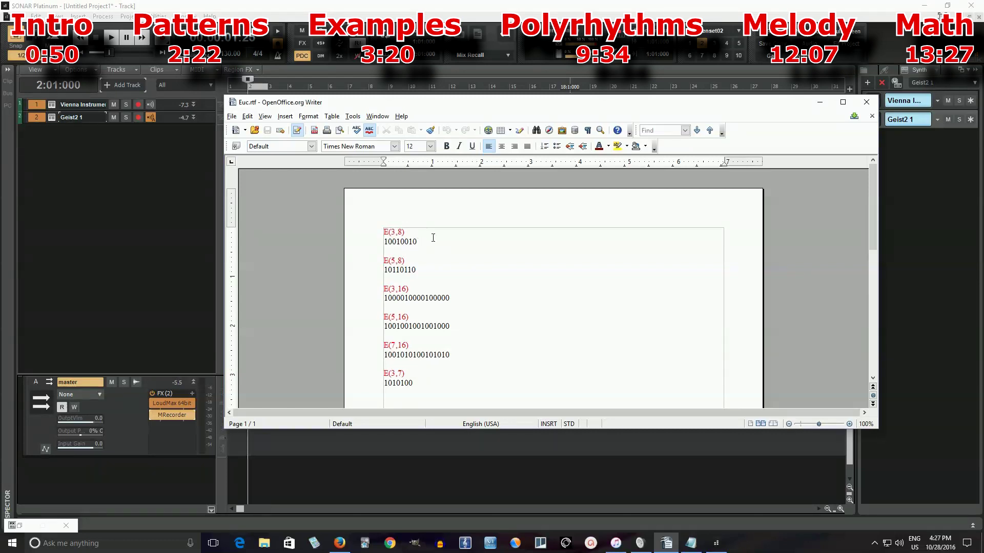
pyautogui.moveTo(743, 107); pyautogui.dragTo(639, 138)
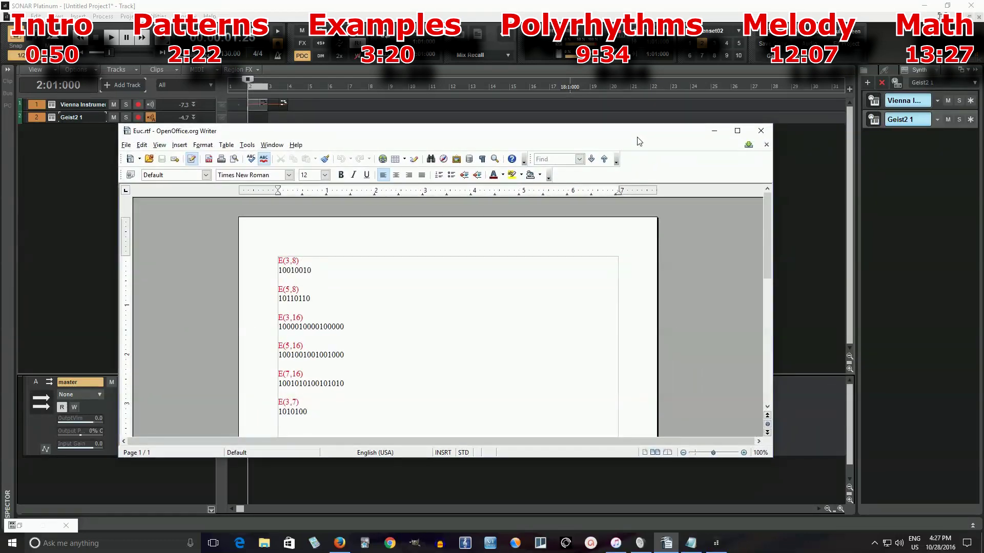
# - Open the Geist2 1 instrument window and audition the Low A and Low B pads
pyautogui.click(873, 124)
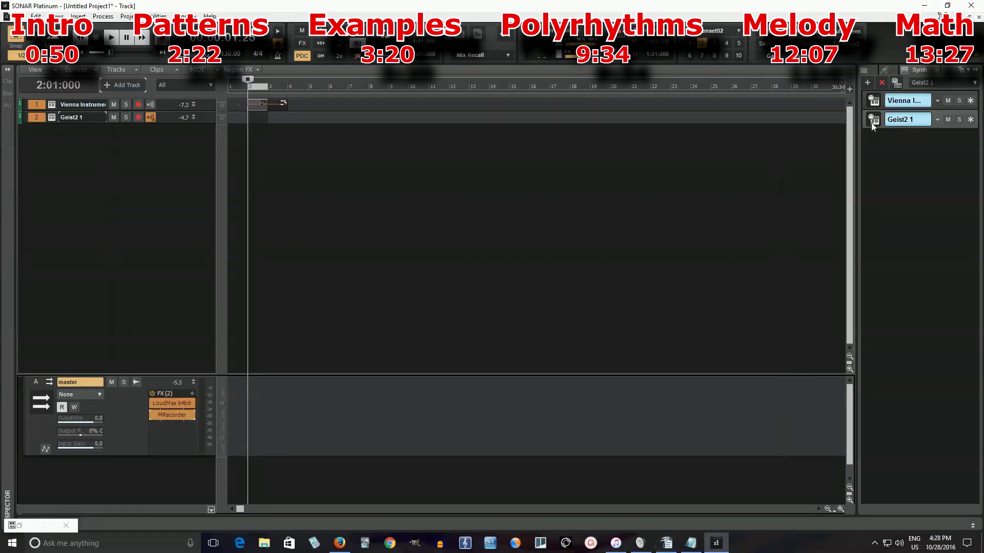
pyautogui.click(873, 124)
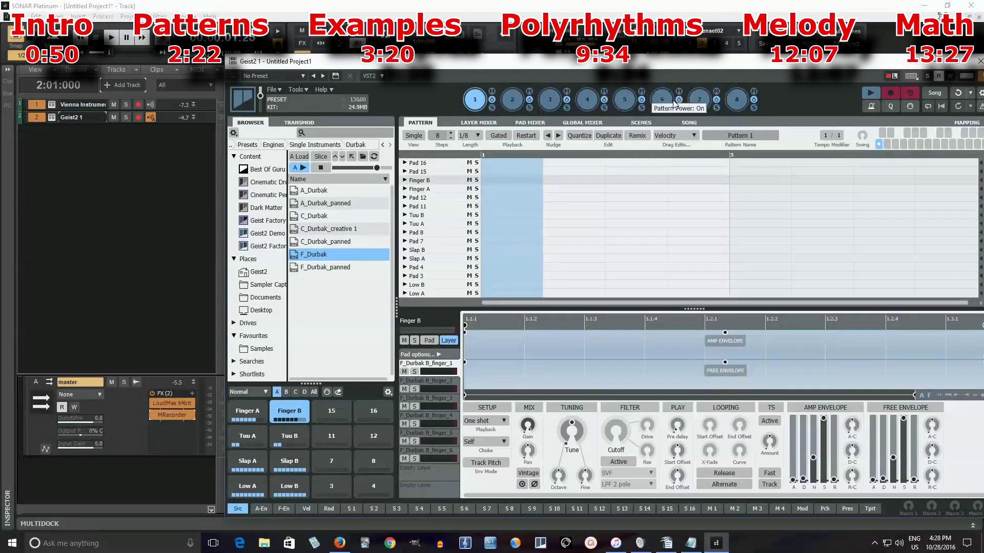
pyautogui.moveTo(546, 65); pyautogui.dragTo(403, 49)
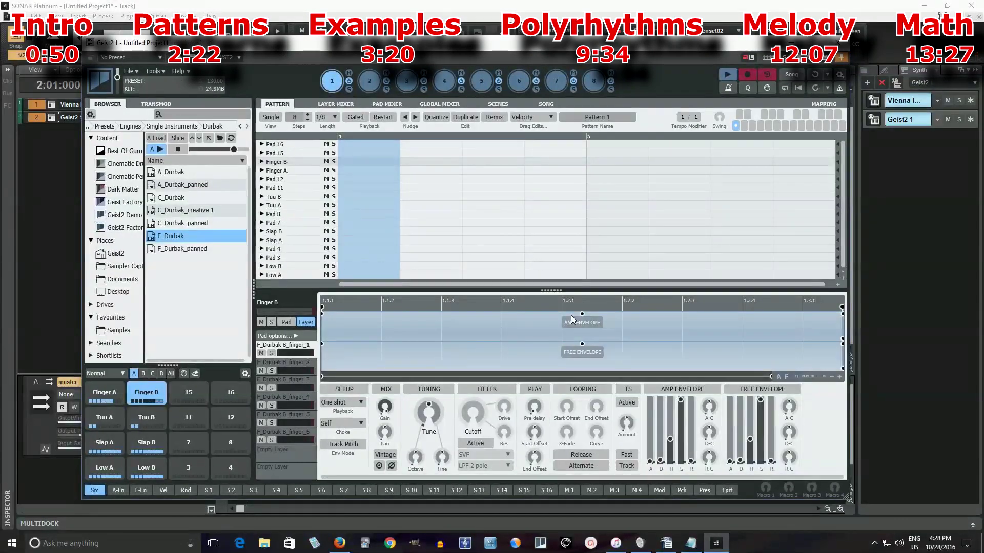
pyautogui.click(109, 468)
pyautogui.click(144, 469)
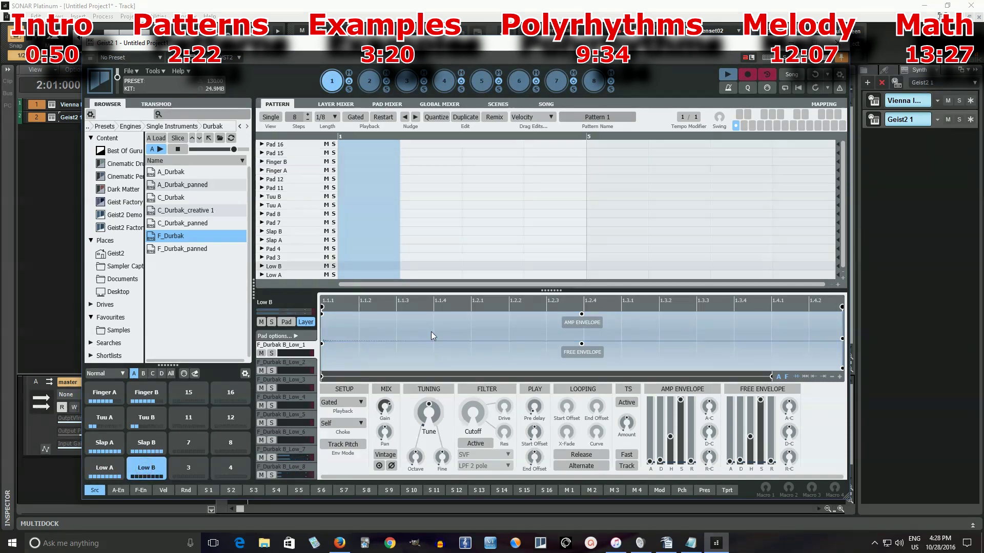
# - Following the E(3,8) sequence 10010010 in Euc.rtf, place Low A hits on steps 1 and 7 and a Low B hit on step 4
pyautogui.click(666, 543)
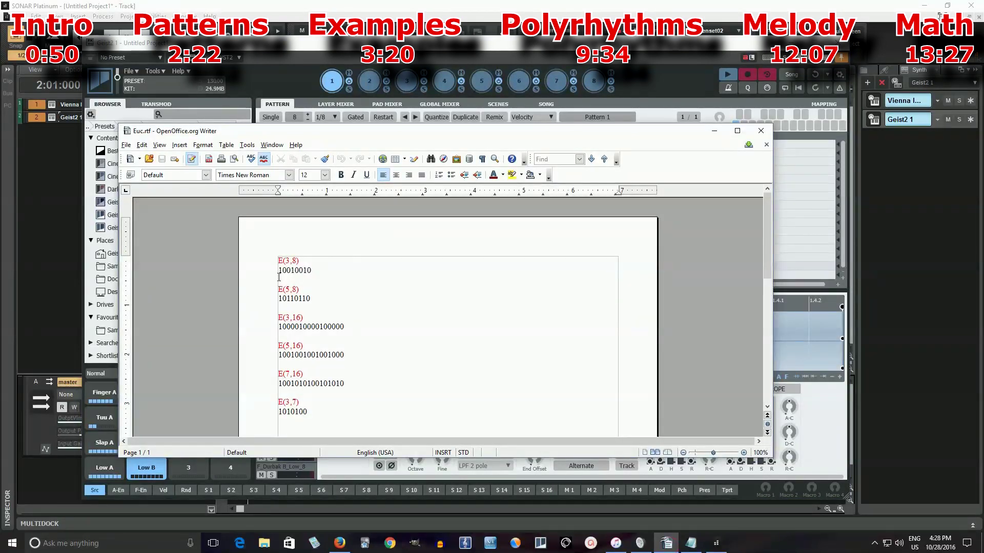
pyautogui.click(714, 131)
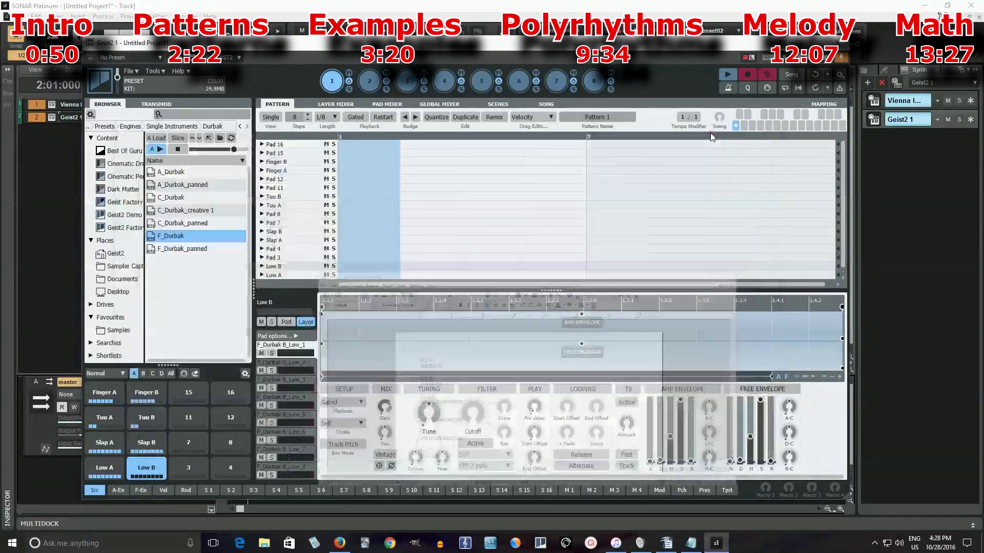
pyautogui.click(364, 276)
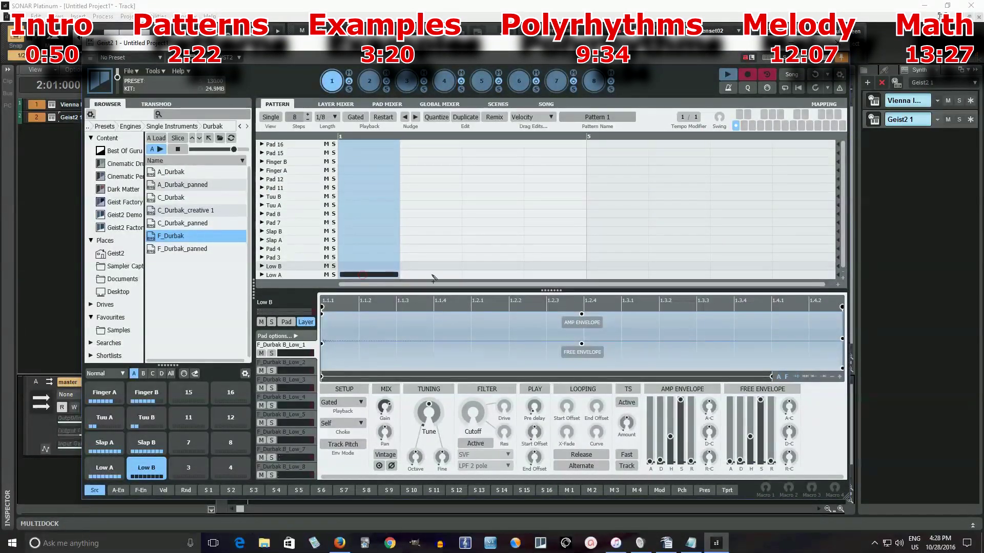
pyautogui.click(548, 266)
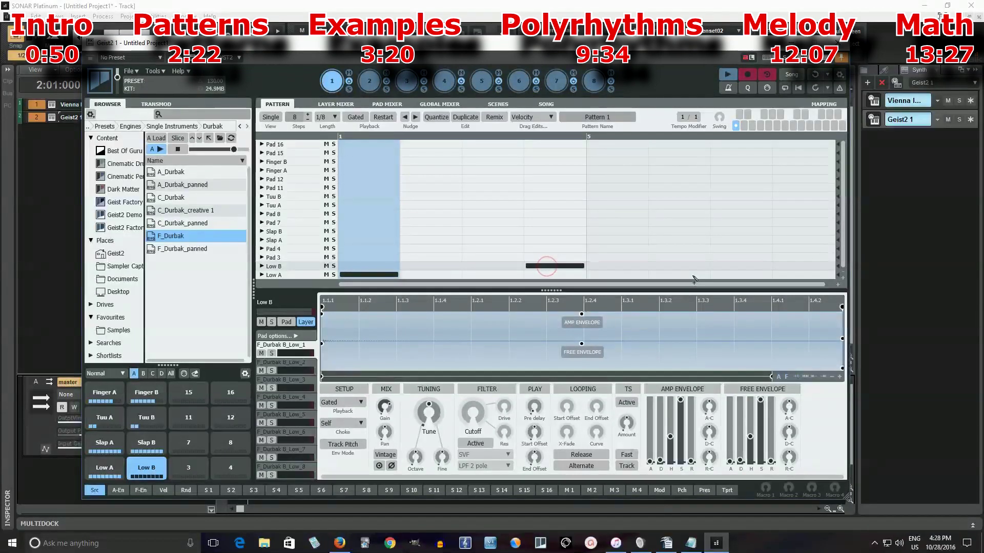
pyautogui.click(719, 276)
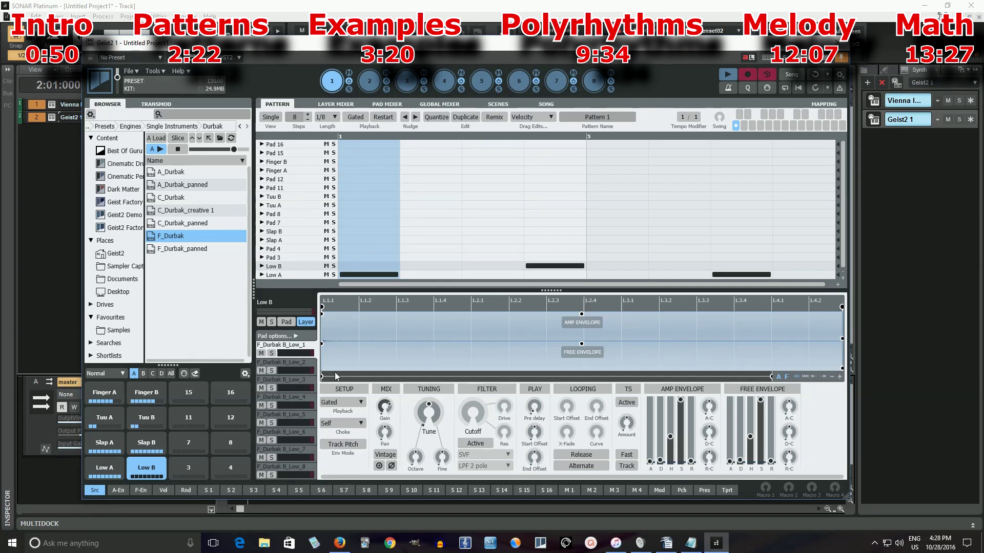
# - Play back the three-hit E(3,8) pattern, stop it and toggle engine 1's solo
pyautogui.click(727, 75)
pyautogui.click(732, 75)
pyautogui.click(349, 90)
# - Using the zeros of E(3,8) in Euc.rtf, fill steps 2, 5 and 8 with Finger A and steps 3 and 6 with Finger B
pyautogui.click(666, 542)
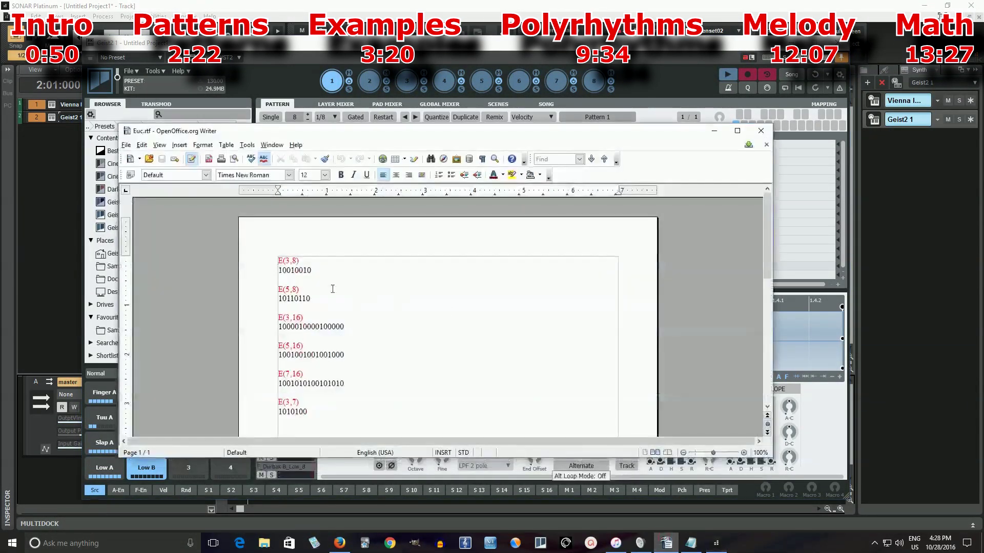
pyautogui.click(713, 131)
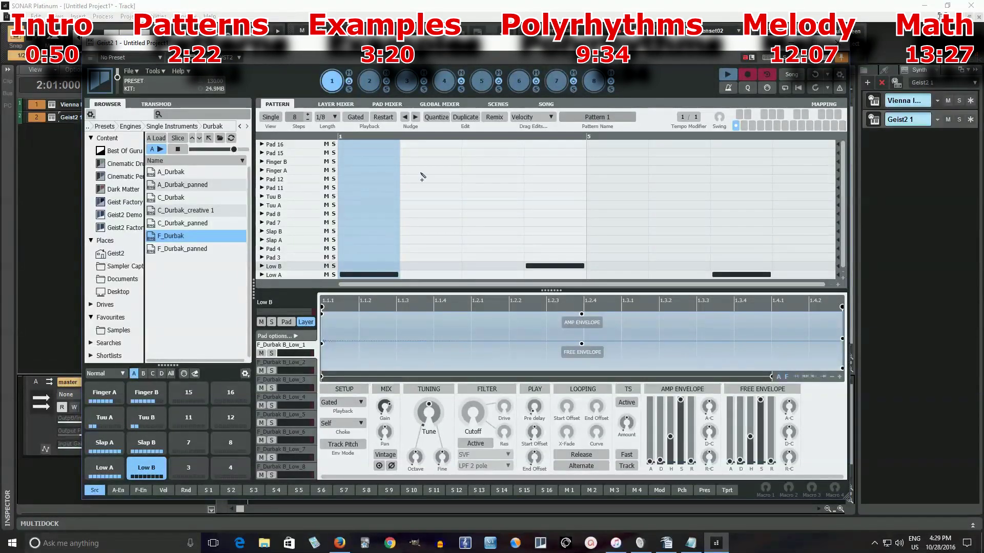
pyautogui.click(437, 172)
pyautogui.click(485, 162)
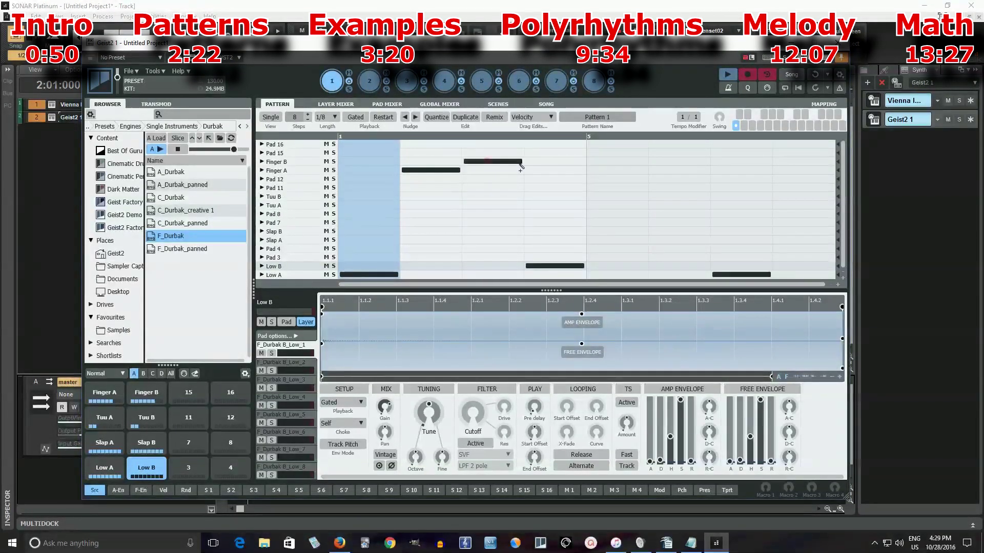
pyautogui.click(603, 170)
pyautogui.click(676, 162)
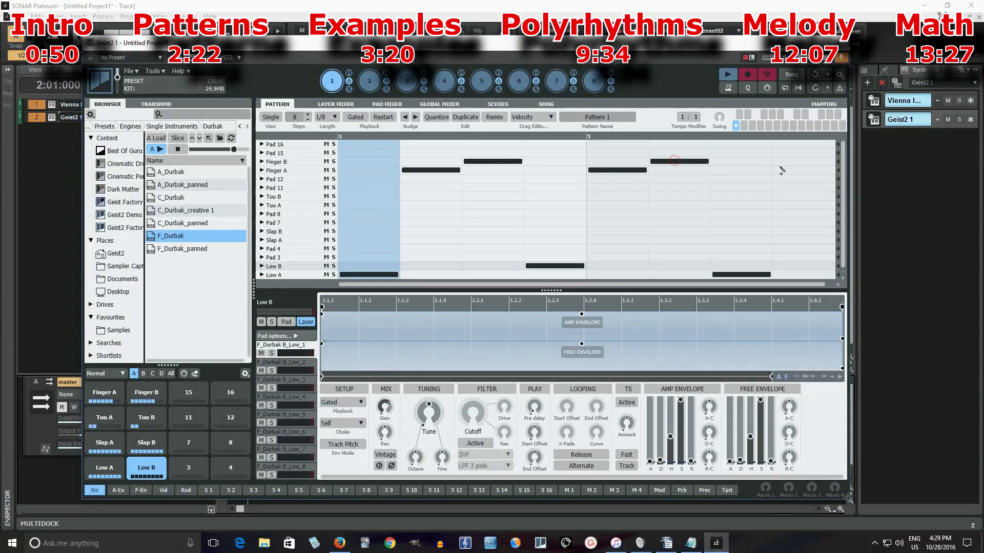
pyautogui.click(789, 170)
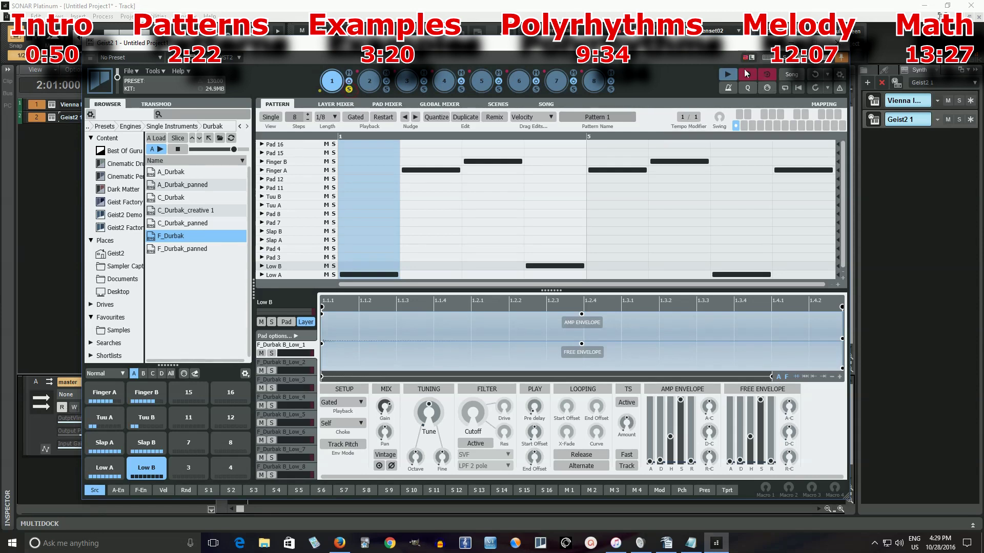
# - Play back engine 1's completed Low and Finger pattern, then stop playback
pyautogui.click(728, 74)
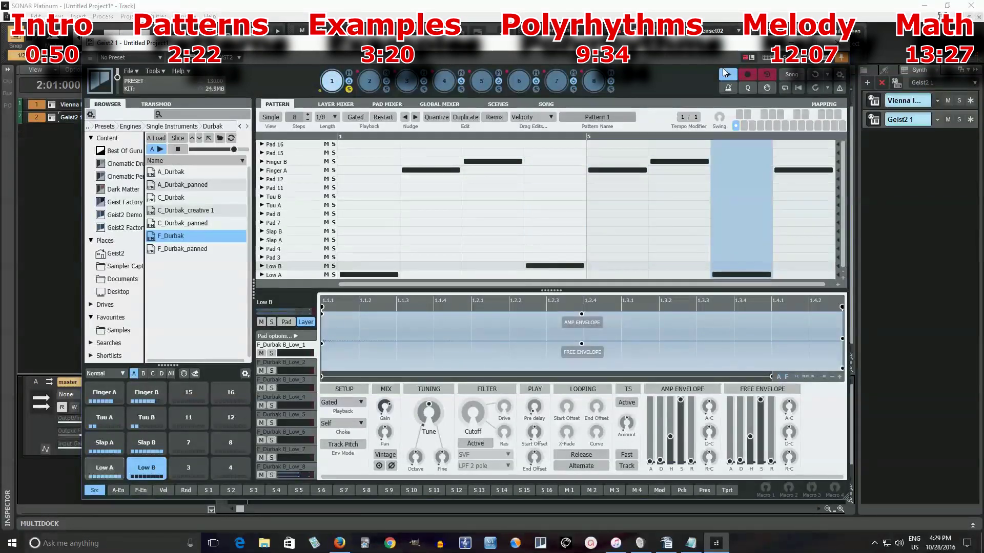
pyautogui.click(725, 75)
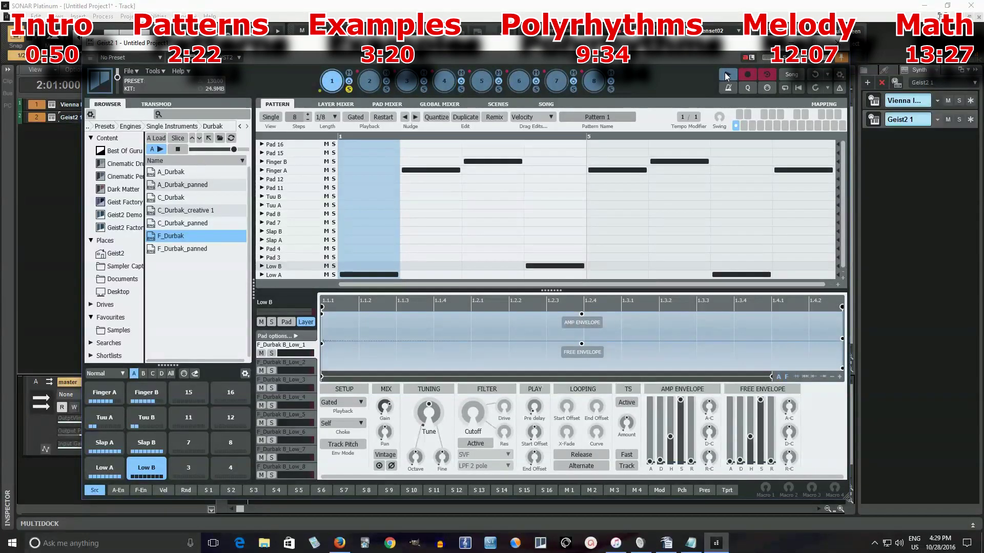
pyautogui.click(725, 73)
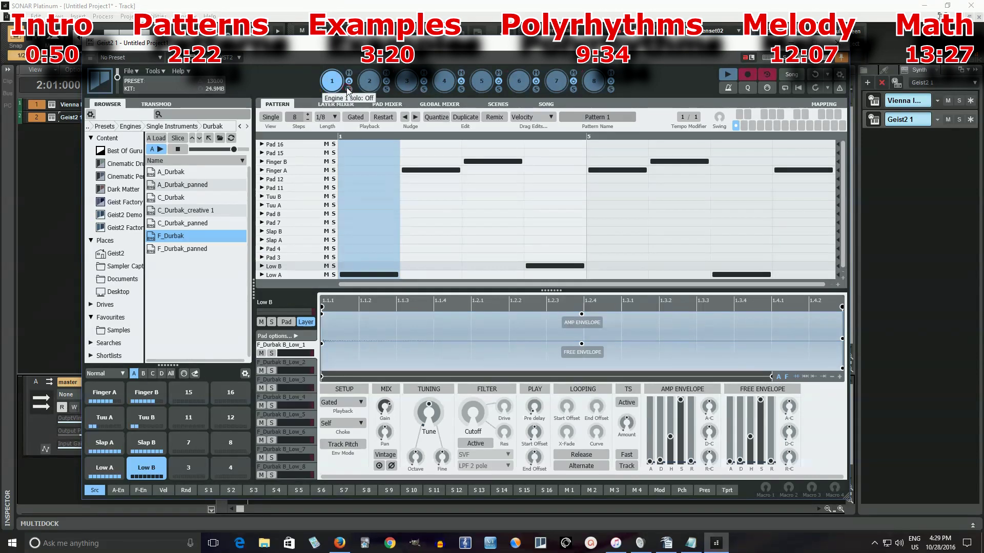
# - Select engine 2 and clear all existing Palm and Finger hits from its pattern
pyautogui.click(369, 82)
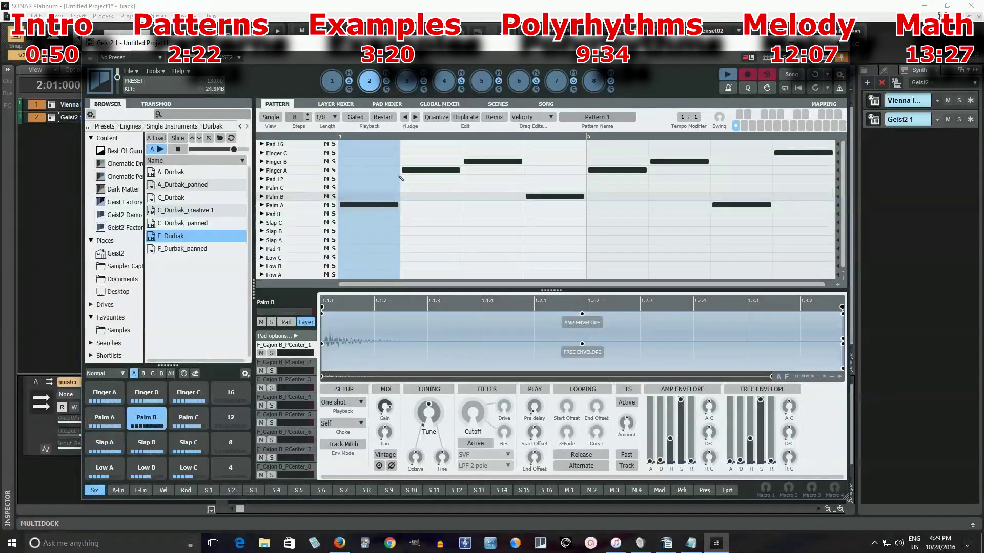
pyautogui.click(433, 169)
pyautogui.moveTo(433, 169)
pyautogui.mouseDown()
pyautogui.moveTo(487, 167)
pyautogui.moveTo(568, 206)
pyautogui.moveTo(631, 170)
pyautogui.moveTo(667, 170)
pyautogui.moveTo(745, 210)
pyautogui.moveTo(789, 153)
pyautogui.mouseUp()
# - After checking Euc.rtf, place Palm A hits on steps 3 and 8 and a Palm B hit on step 6 of engine 2's pattern
pyautogui.click(666, 543)
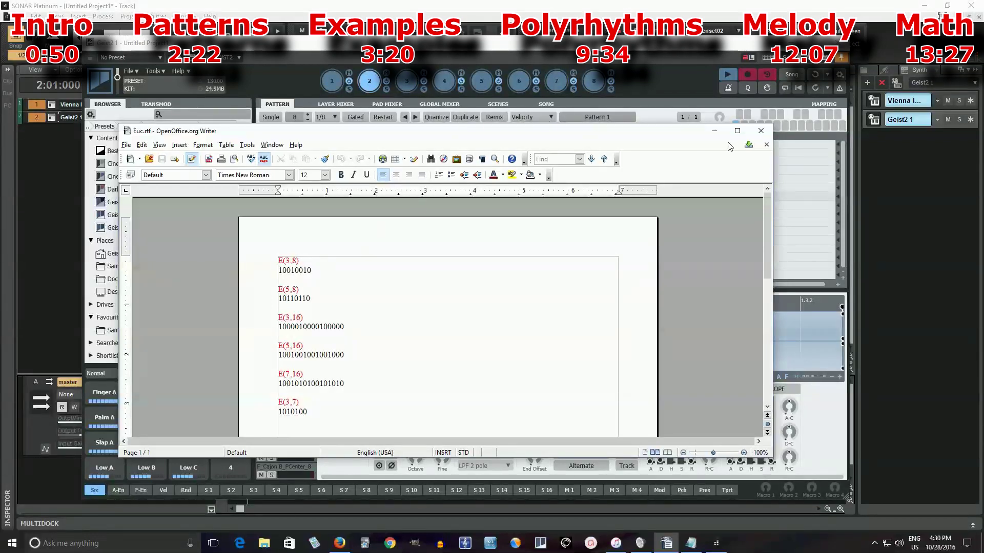
pyautogui.click(713, 131)
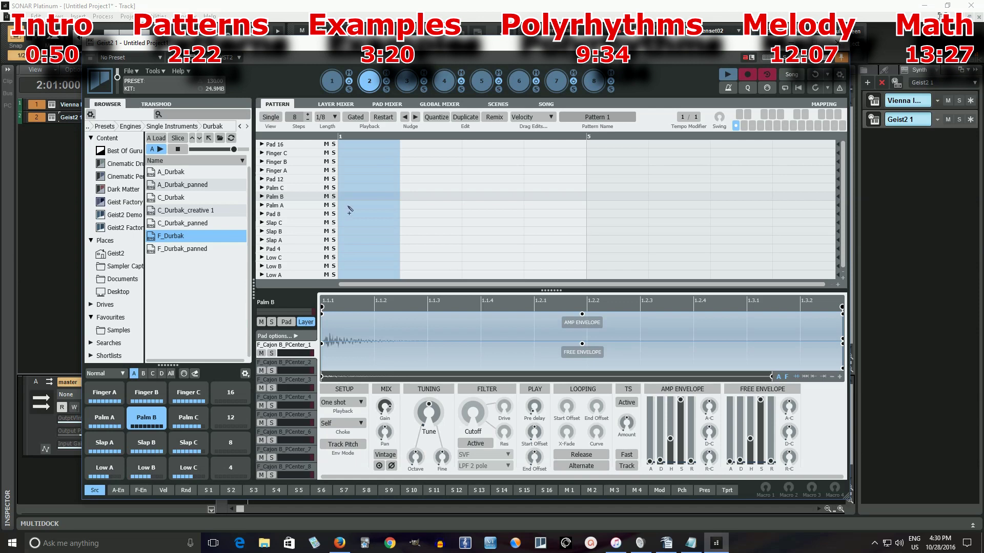
pyautogui.click(490, 206)
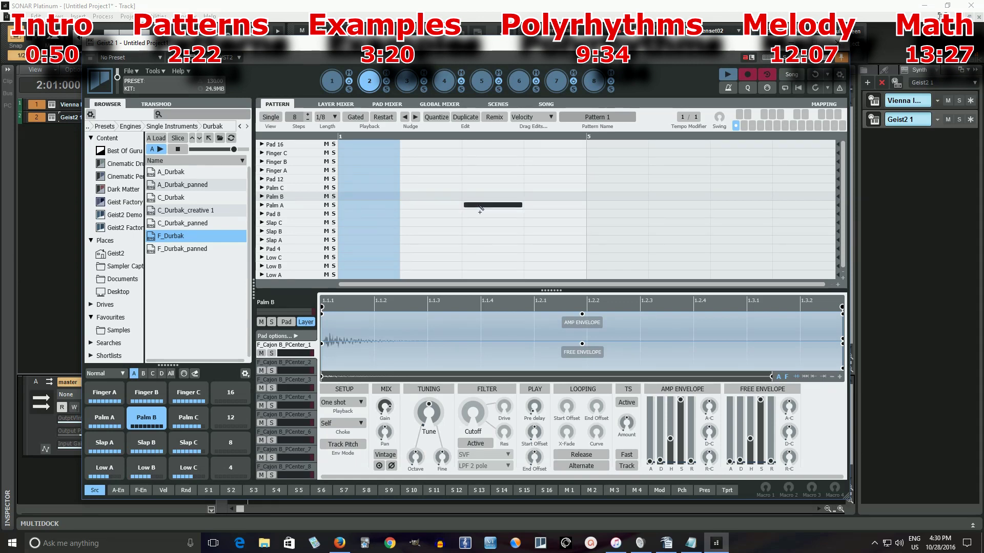
pyautogui.click(658, 206)
pyautogui.click(795, 206)
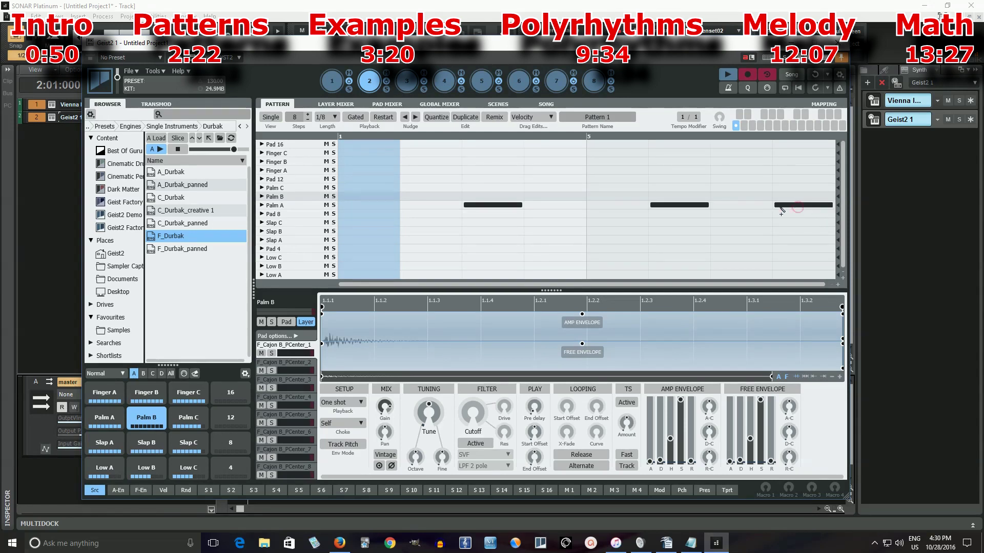
pyautogui.click(682, 205)
pyautogui.click(677, 197)
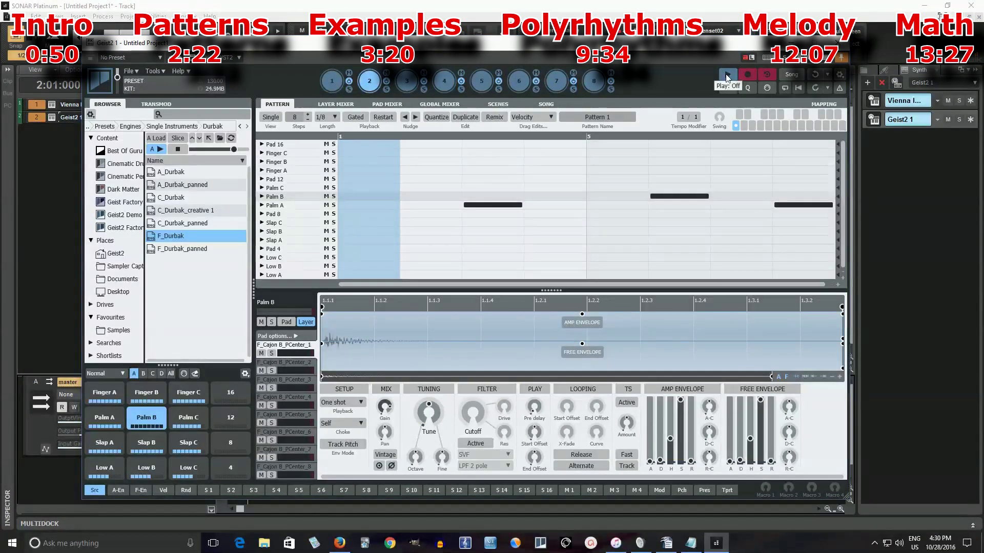
# - Return to engine 2 after a brief look at engine 3, and play back its Palm A and Palm B pattern
pyautogui.click(407, 80)
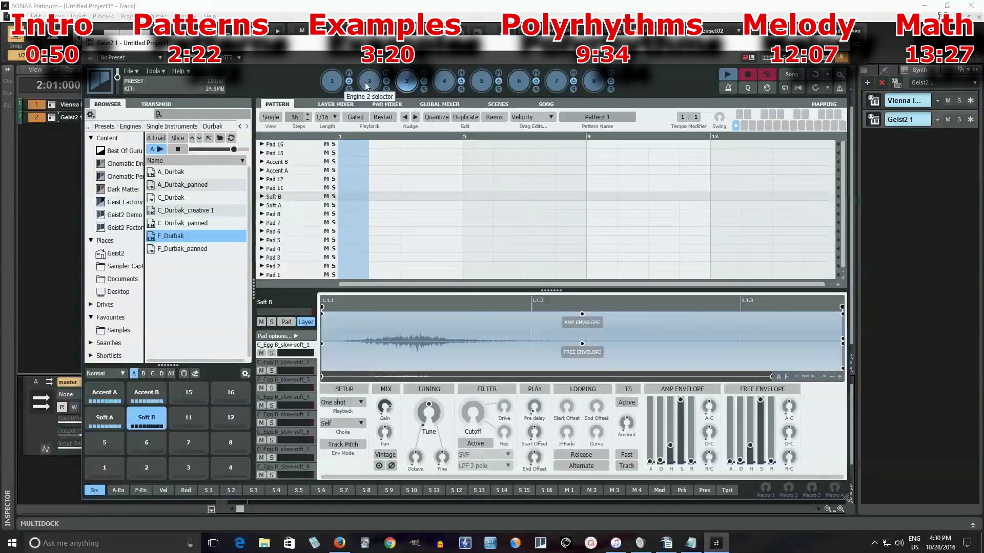
pyautogui.click(368, 82)
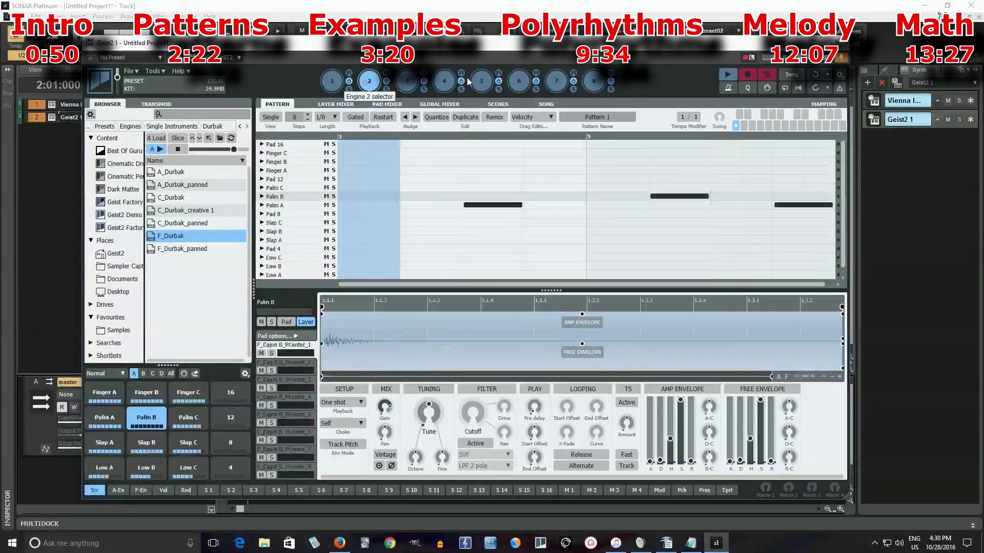
pyautogui.click(724, 76)
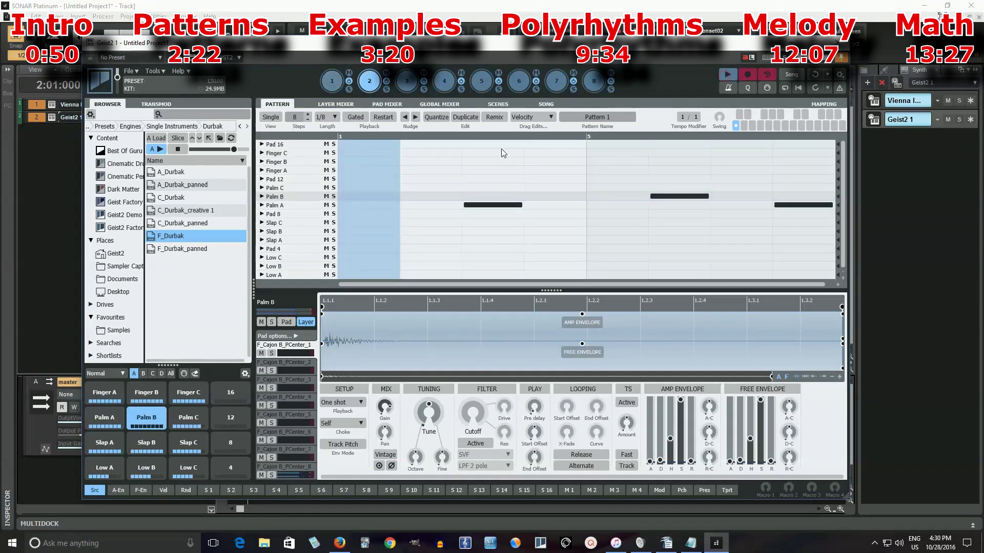
# - Fill engine 2's empty steps with Finger A on steps 1, 4 and 7 and Finger B on steps 2 and 5, and play it back
pyautogui.click(361, 171)
pyautogui.click(429, 162)
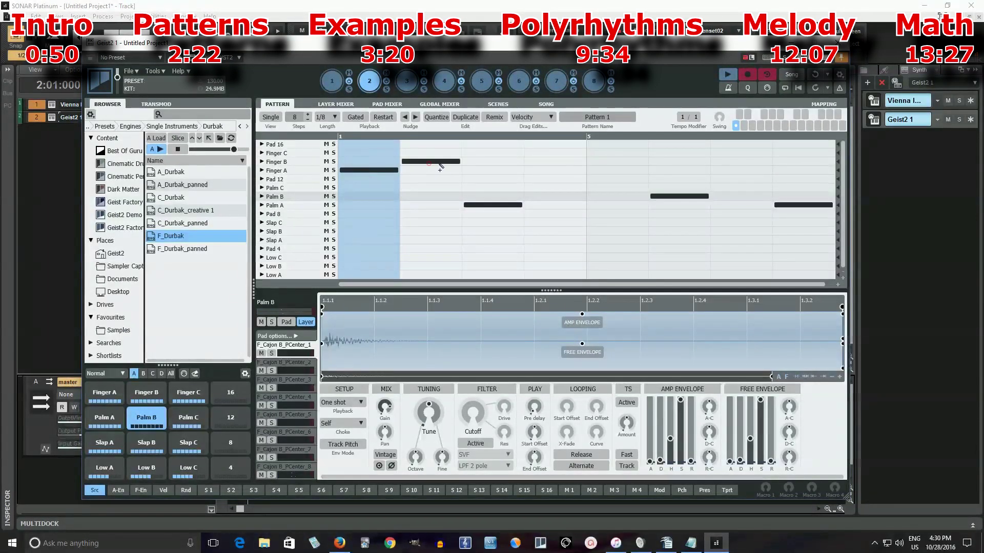
pyautogui.click(546, 170)
pyautogui.click(607, 162)
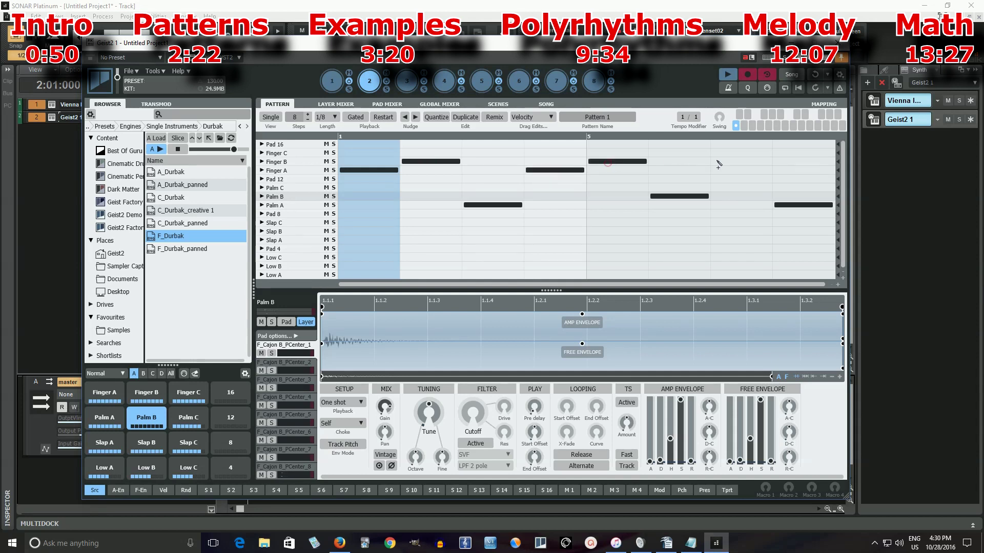
pyautogui.click(742, 170)
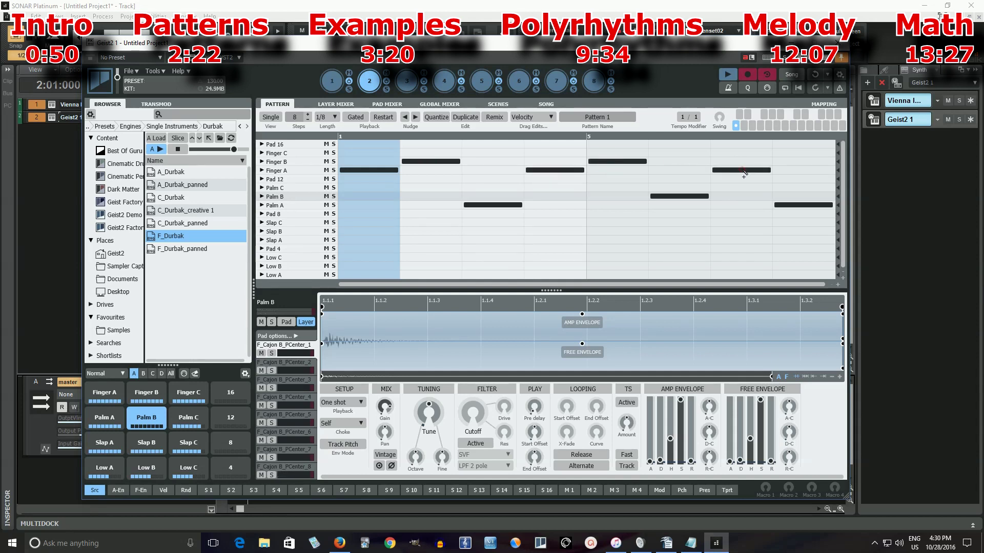
pyautogui.click(728, 75)
# - Remove all Finger A and Finger B hits from engine 2's pattern
pyautogui.click(743, 169)
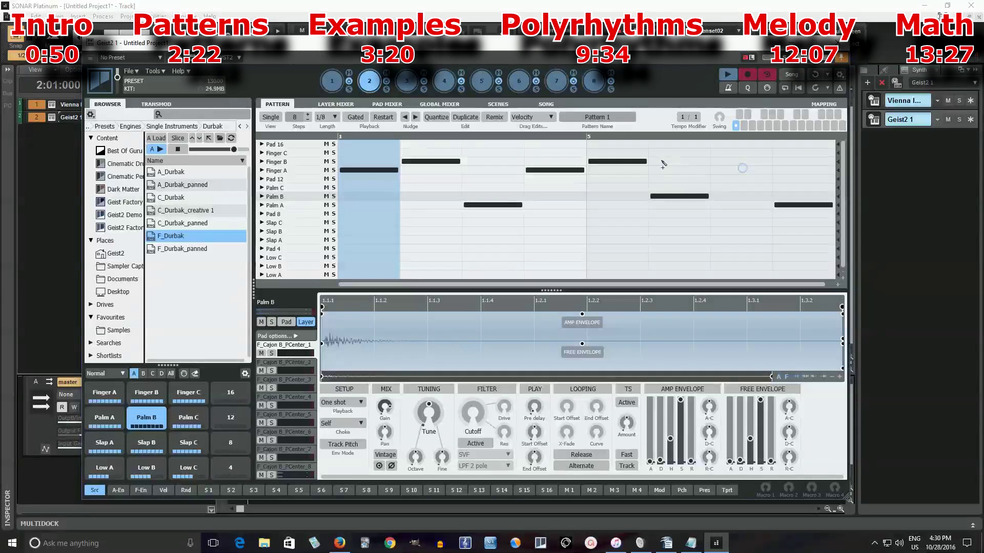
pyautogui.click(618, 162)
pyautogui.click(569, 170)
pyautogui.click(425, 162)
pyautogui.click(367, 170)
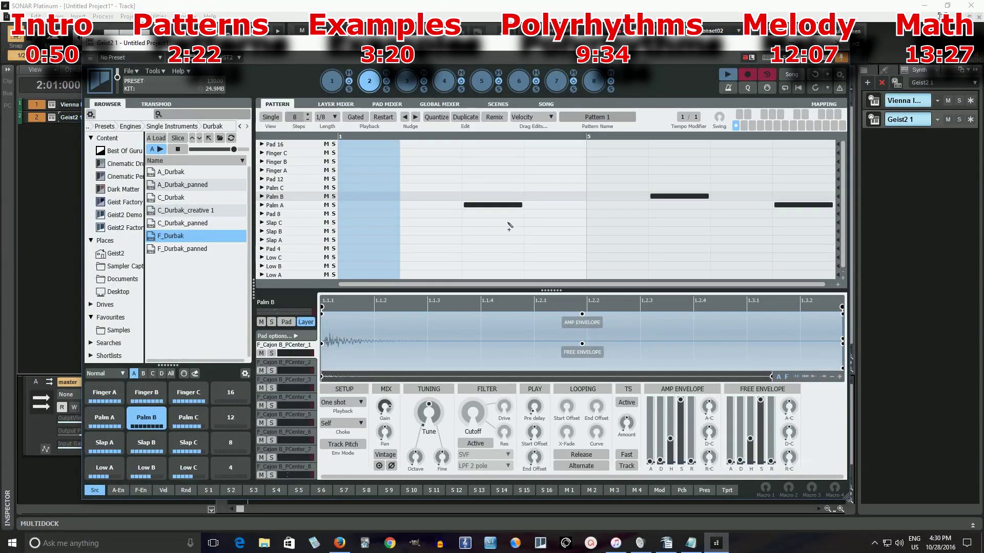
# - Clear the Palm A and Palm B hits from engine 2's pattern and read the E(5,8) sequence in Euc.rtf
pyautogui.click(666, 542)
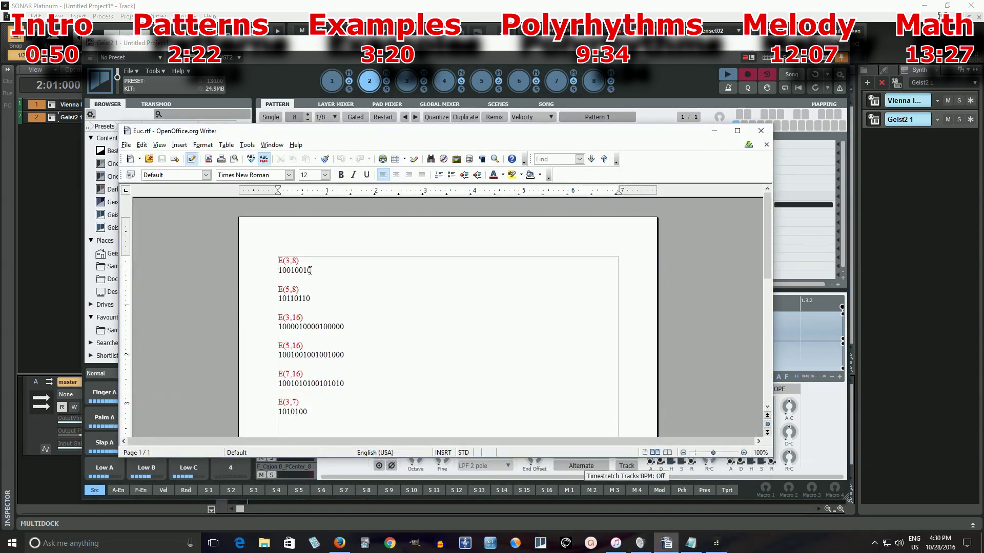
pyautogui.click(713, 131)
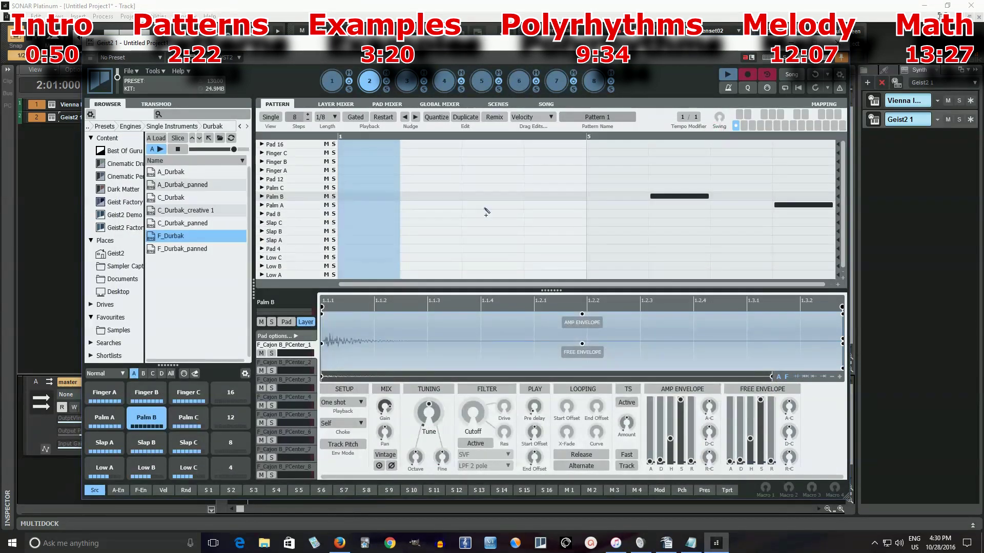
pyautogui.click(667, 545)
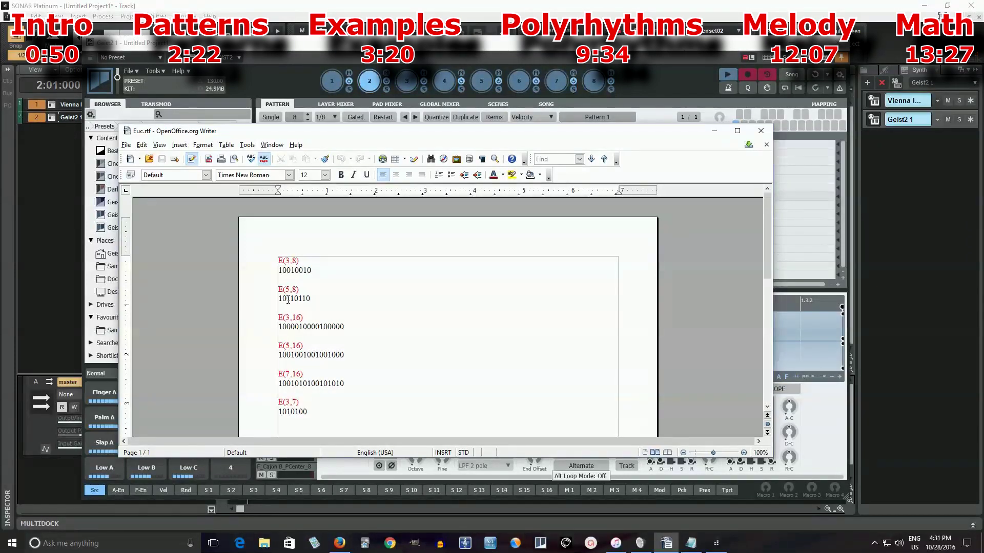
pyautogui.click(717, 137)
# - Enter E(5,8) in engine 2 with Palm A on steps 1, 4 and 6 and Palm B on steps 3 and 7, checking it against Euc.rtf
pyautogui.click(349, 205)
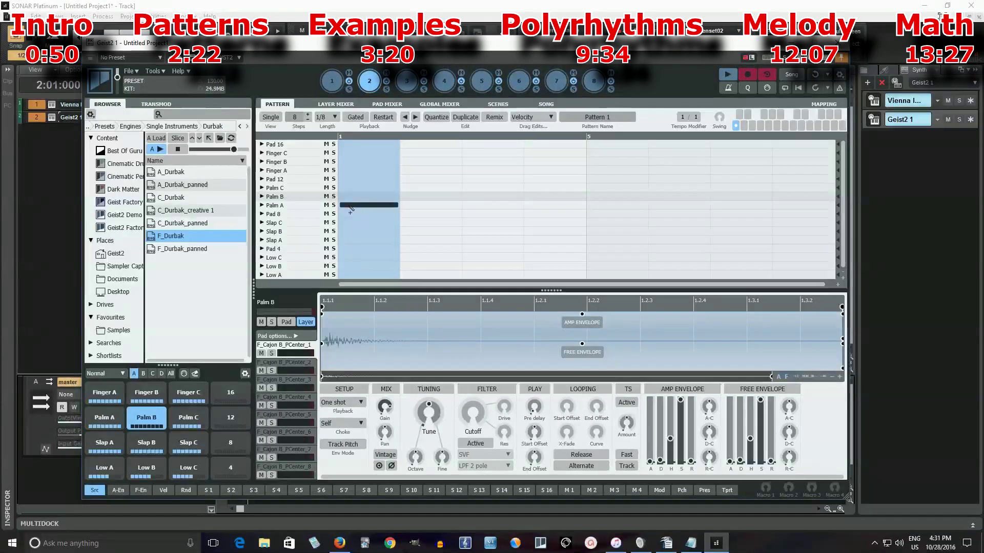
pyautogui.click(479, 197)
pyautogui.click(543, 206)
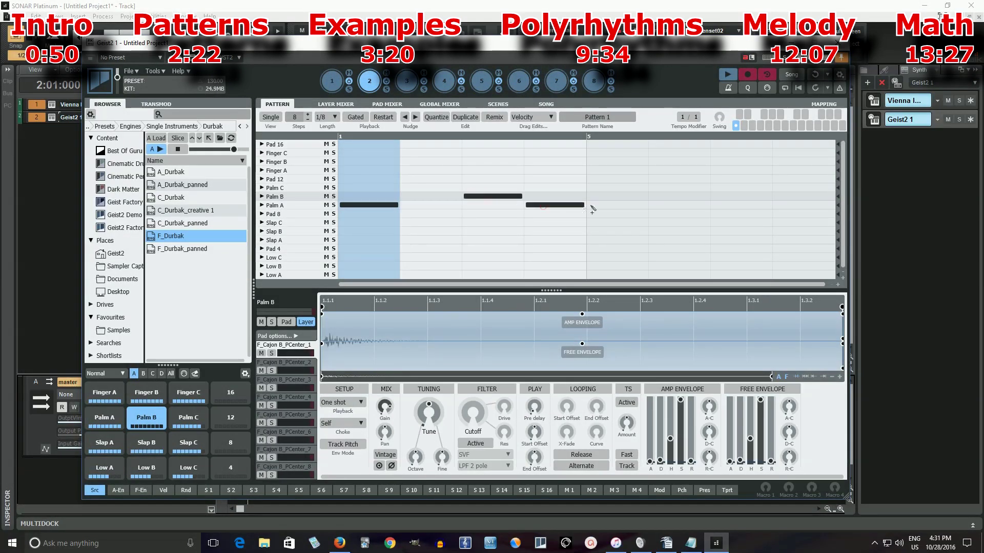
pyautogui.click(677, 207)
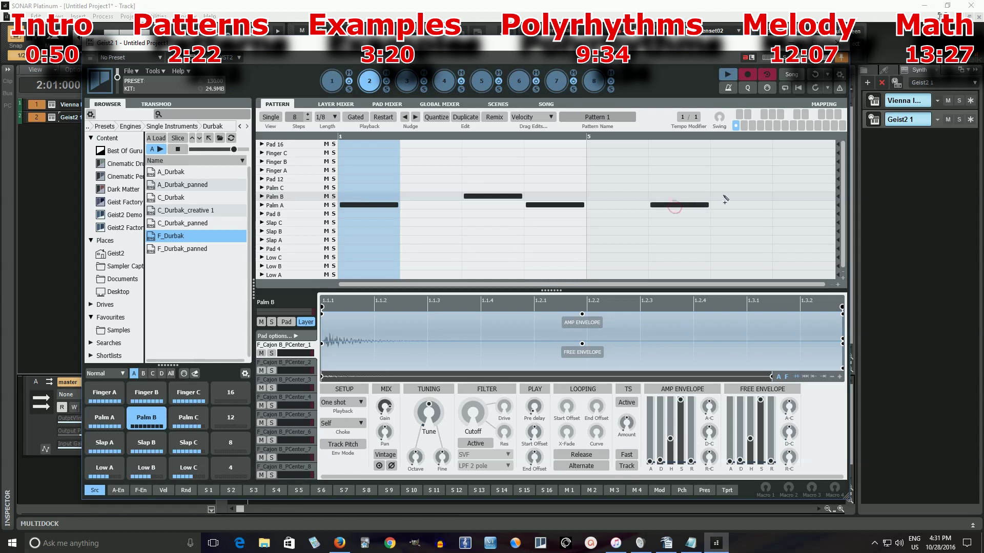
pyautogui.click(662, 541)
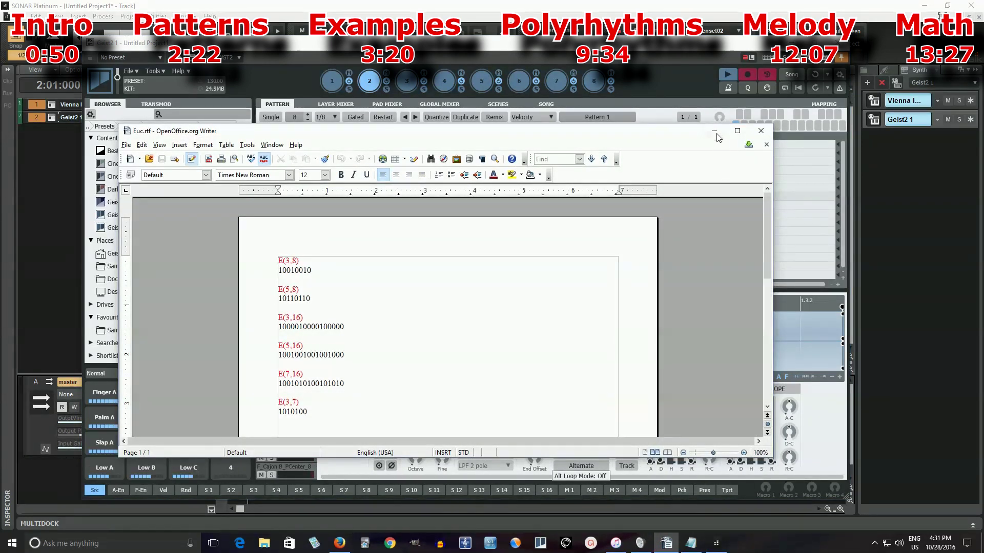
pyautogui.click(712, 131)
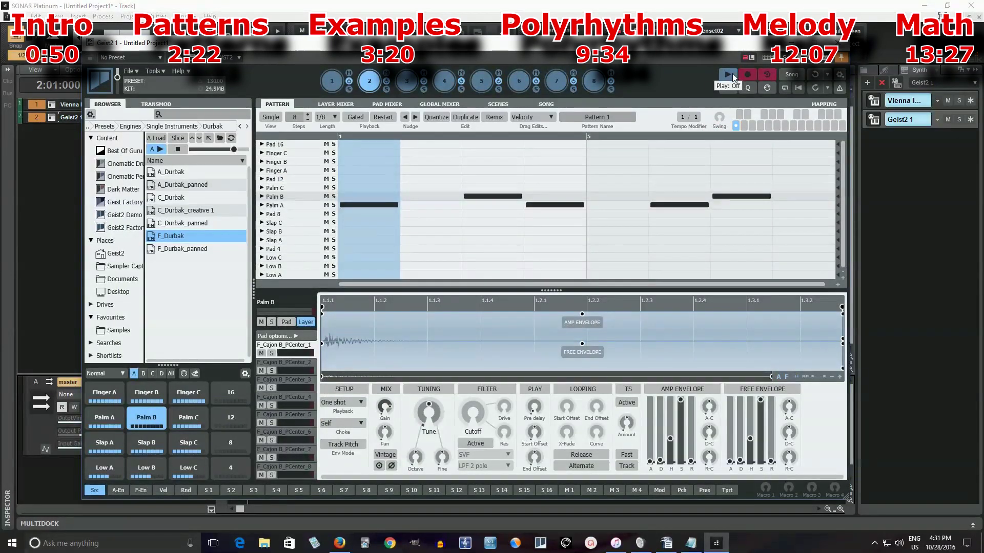
# - Play back the layered pattern, toggling engine 2's solo to compare it alone and with engine 1, then stop playback
pyautogui.click(732, 74)
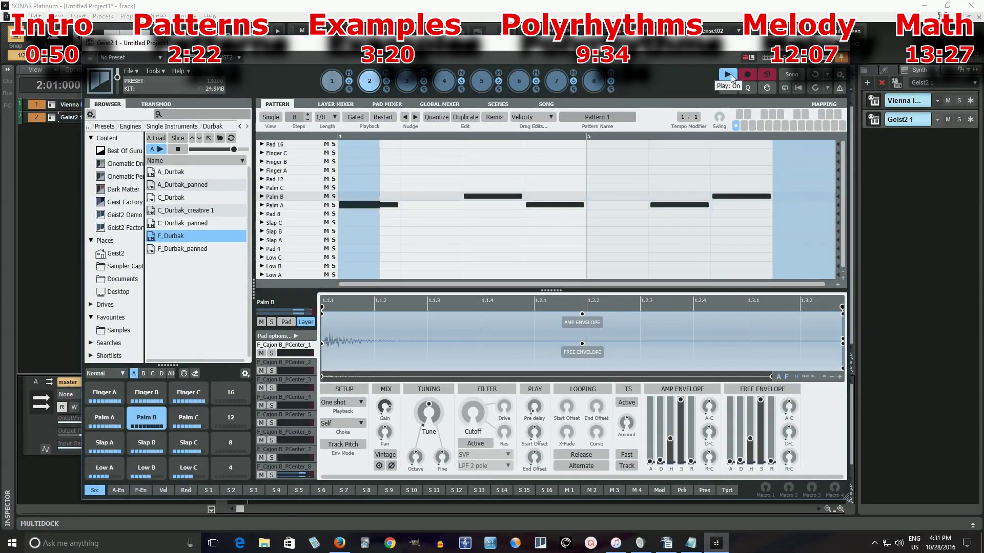
pyautogui.click(385, 90)
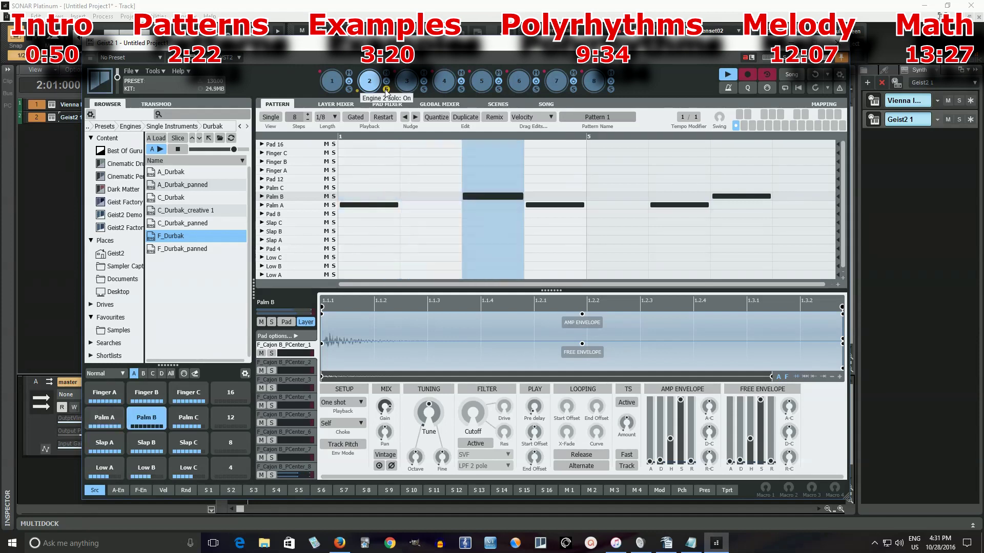
pyautogui.click(386, 90)
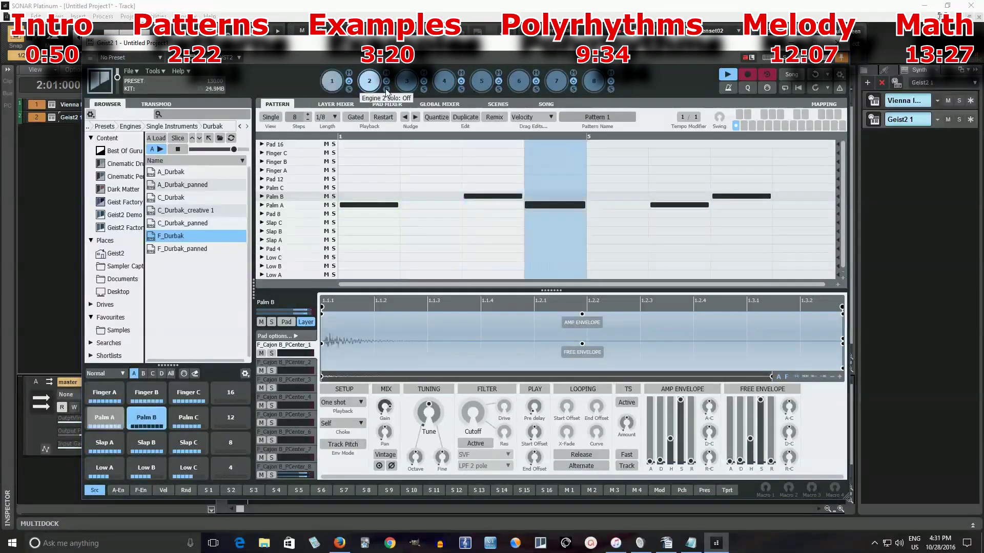
pyautogui.click(728, 74)
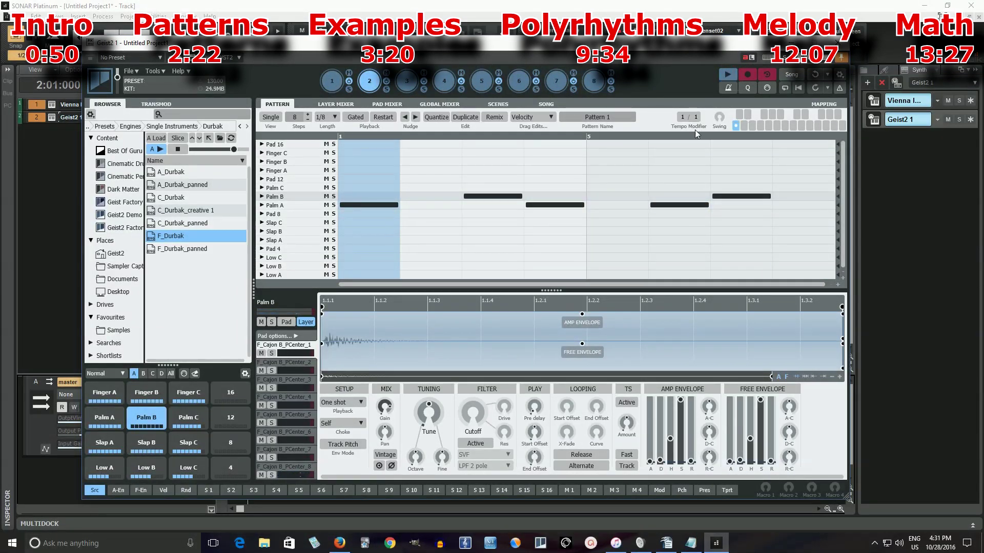
# - Select engine 3 for the next layer and read the E(7,16) sequence in Euc.rtf
pyautogui.click(662, 547)
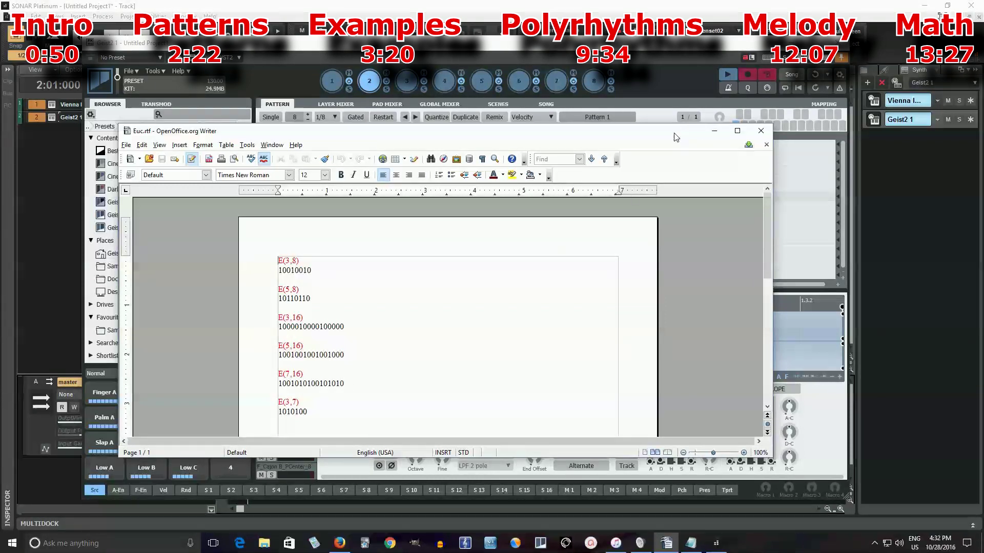
pyautogui.moveTo(697, 134); pyautogui.dragTo(674, 132)
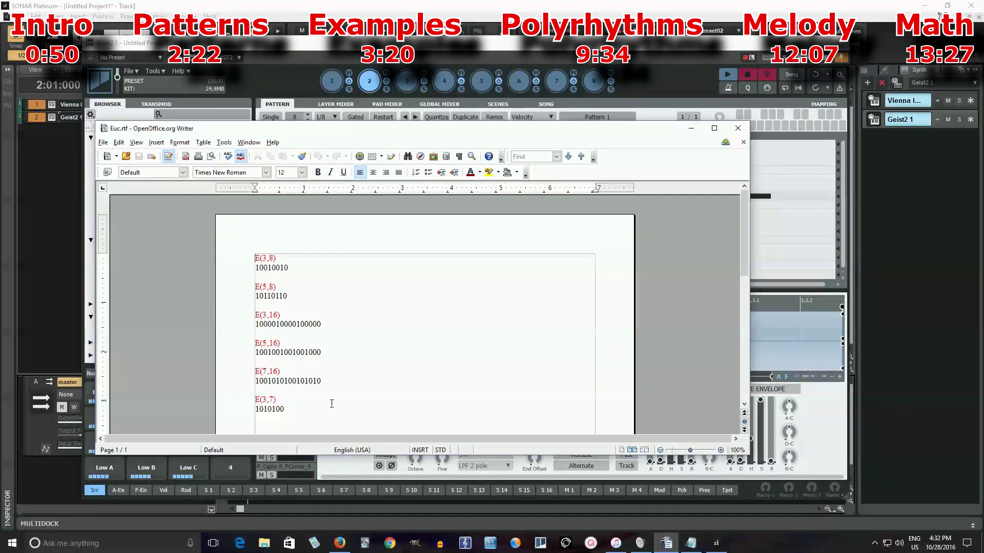
pyautogui.click(406, 81)
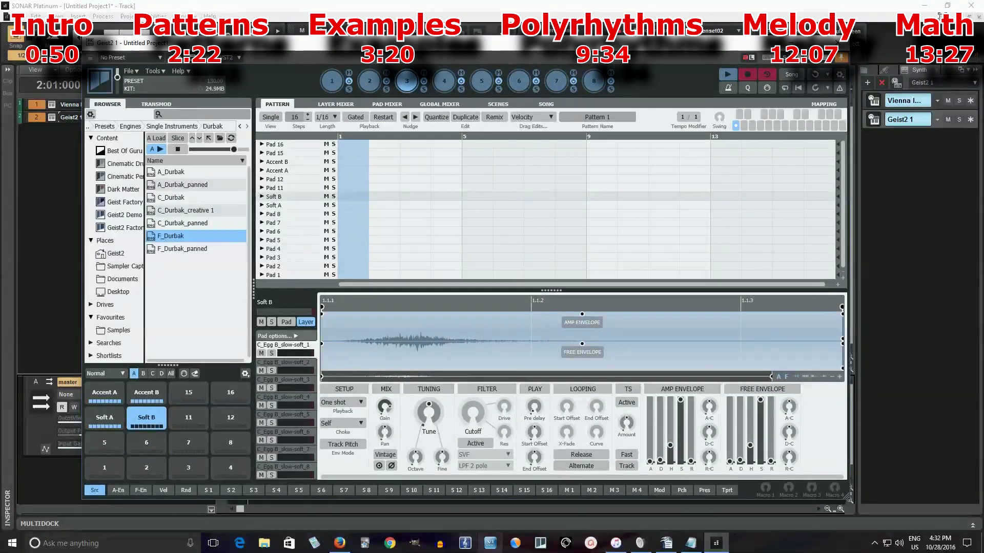
pyautogui.click(664, 544)
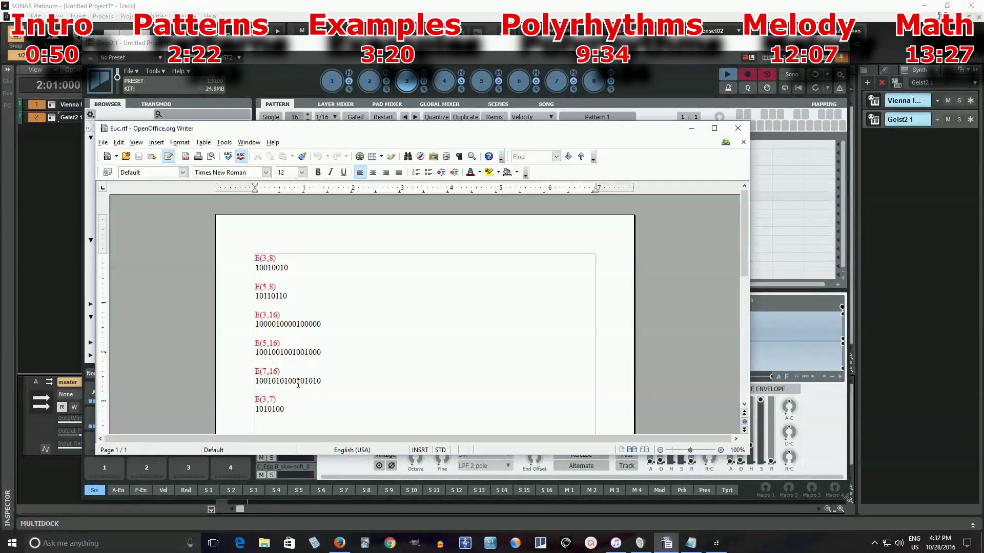
pyautogui.click(691, 128)
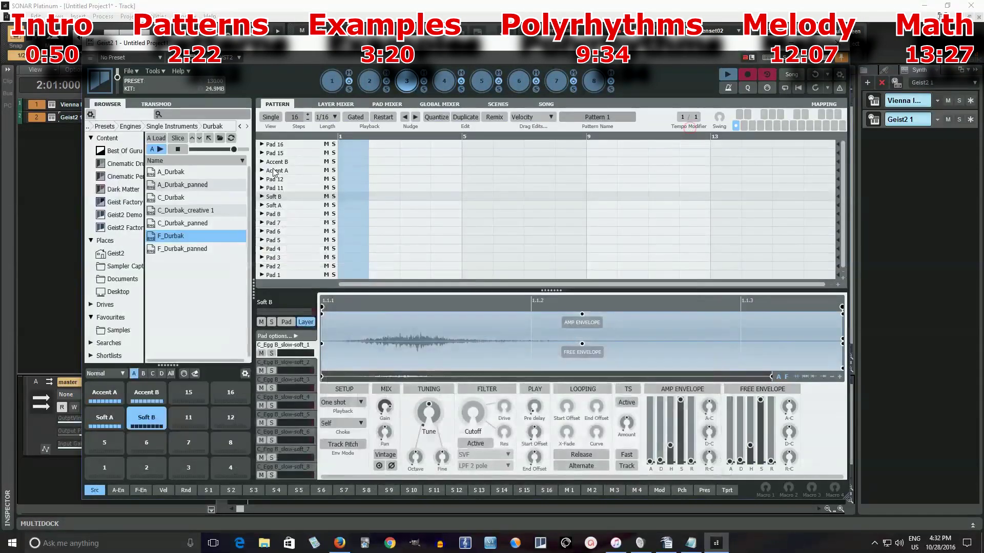
# - Enter E(7,16) in engine 3 with Accent A hits on steps 1, 4, 6, 8, 11, 13 and 15, and audition it soloed
pyautogui.click(355, 171)
pyautogui.click(443, 171)
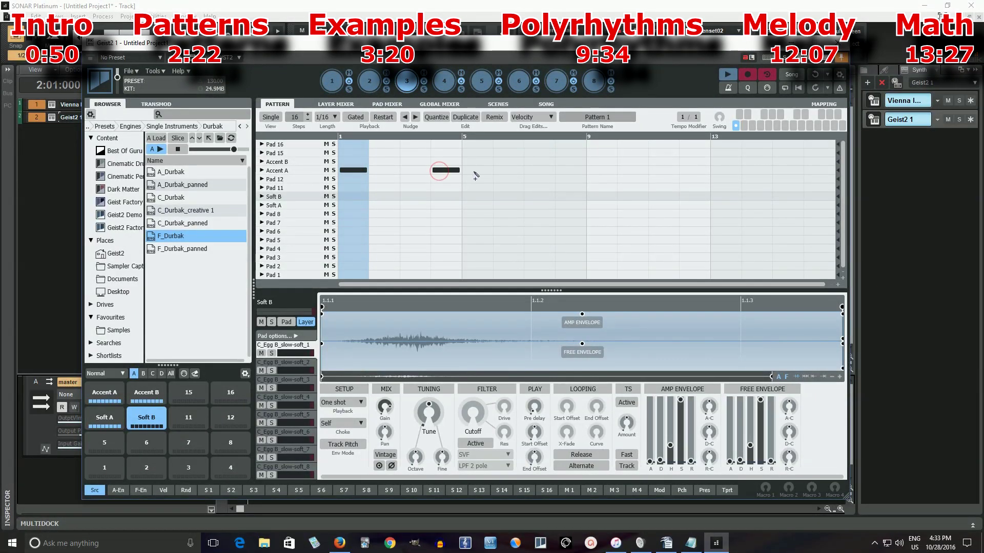
pyautogui.click(509, 171)
pyautogui.click(662, 171)
pyautogui.click(724, 171)
pyautogui.click(788, 171)
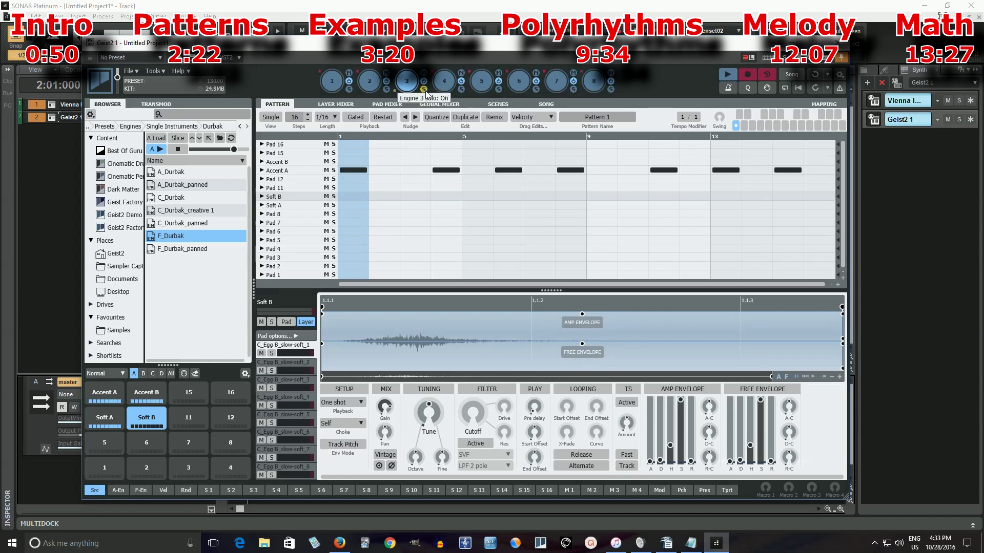
pyautogui.click(729, 75)
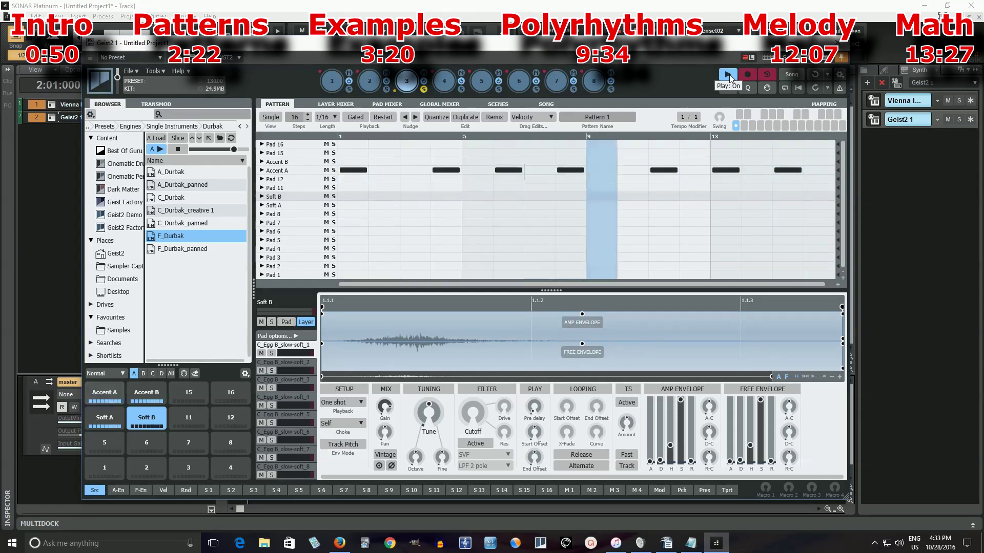
pyautogui.click(424, 89)
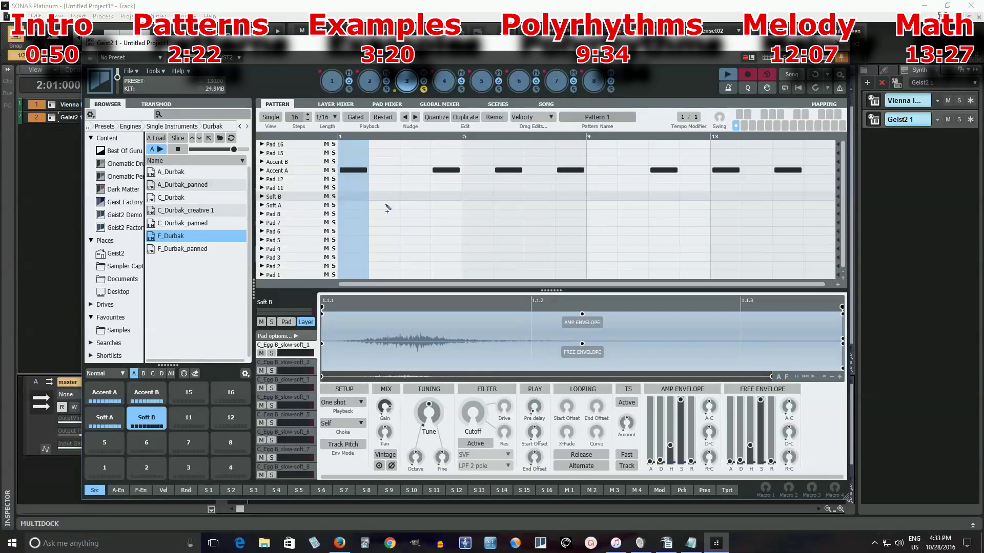
# - Fill engine 3's empty steps with Soft A on 2, 5, 9, 12 and 16 and Soft B on 3, 7, 10 and 14
pyautogui.click(385, 206)
pyautogui.click(417, 200)
pyautogui.click(477, 205)
pyautogui.click(537, 198)
pyautogui.click(602, 206)
pyautogui.click(627, 197)
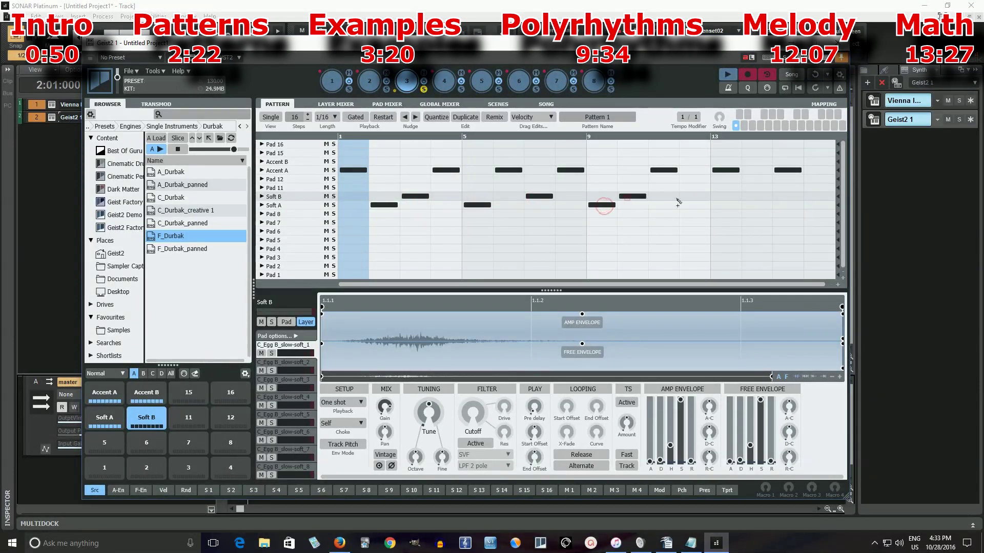
pyautogui.click(764, 198)
pyautogui.click(815, 206)
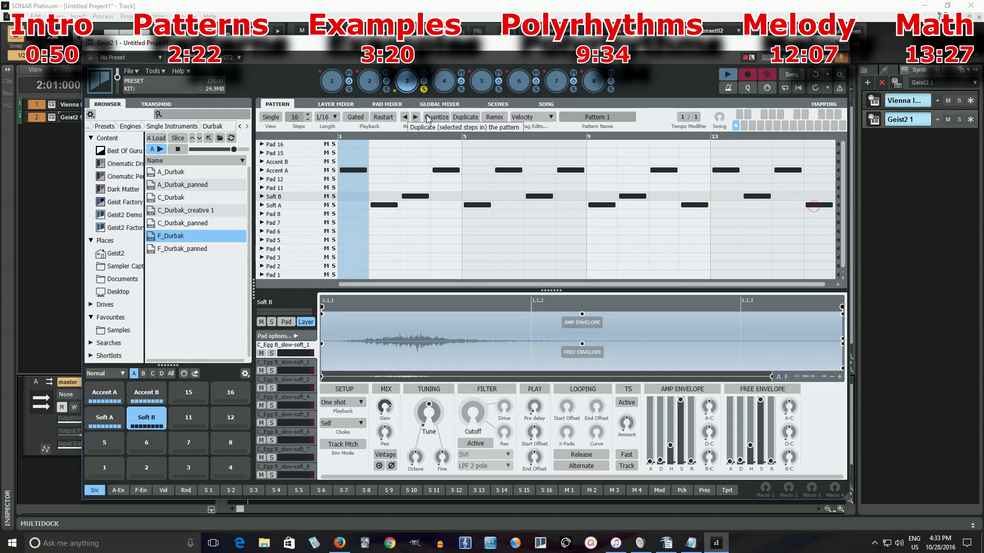
# - Play back engine 3's completed Accent and Soft pattern soloed, then unsolo it and listen to all three engines together
pyautogui.click(729, 76)
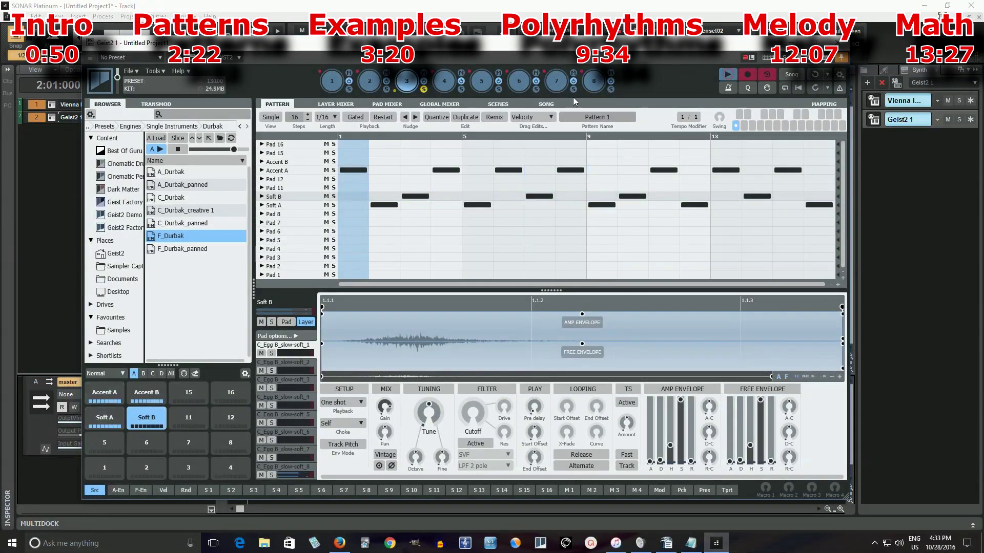
pyautogui.click(425, 91)
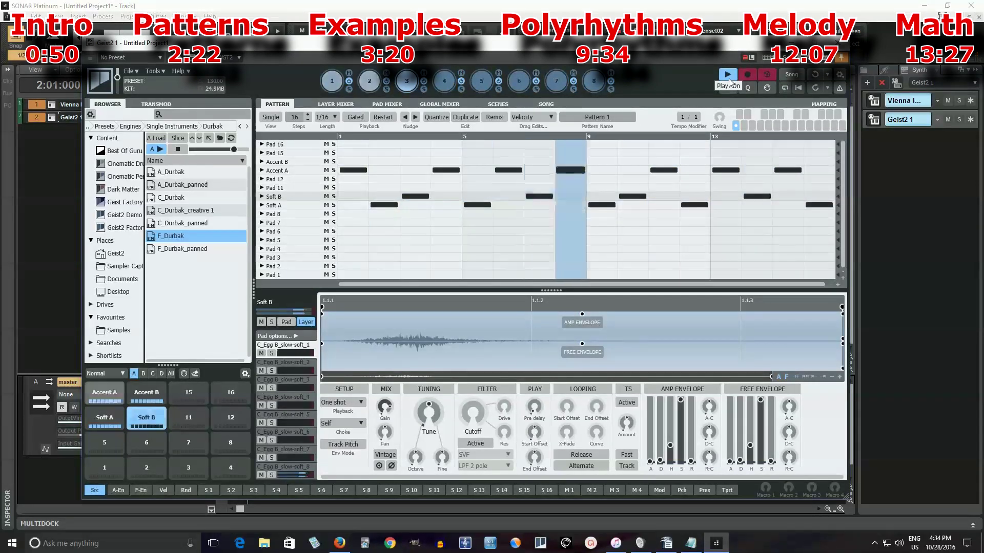
# - Clear all Accent A, Soft A and Soft B hits from engine 3's pattern
pyautogui.click(353, 170)
pyautogui.click(385, 204)
pyautogui.click(416, 196)
pyautogui.click(446, 170)
pyautogui.click(477, 204)
pyautogui.click(508, 170)
pyautogui.click(539, 196)
pyautogui.click(604, 205)
pyautogui.click(694, 204)
pyautogui.click(725, 170)
pyautogui.click(756, 196)
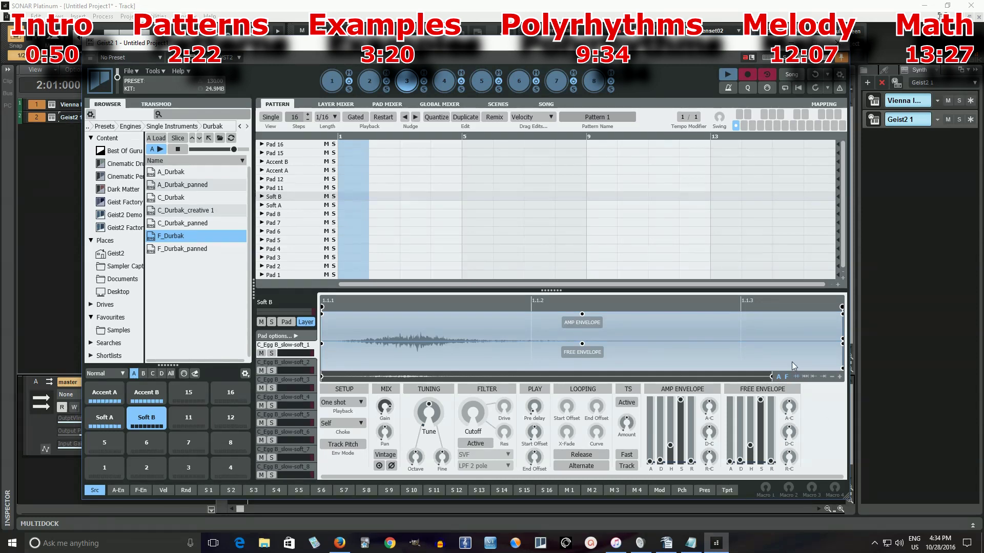
# - Consult the Euclidean pattern list, return to Geist2, and clear all Palm A and Palm B hits from engine 2's pattern
pyautogui.click(662, 543)
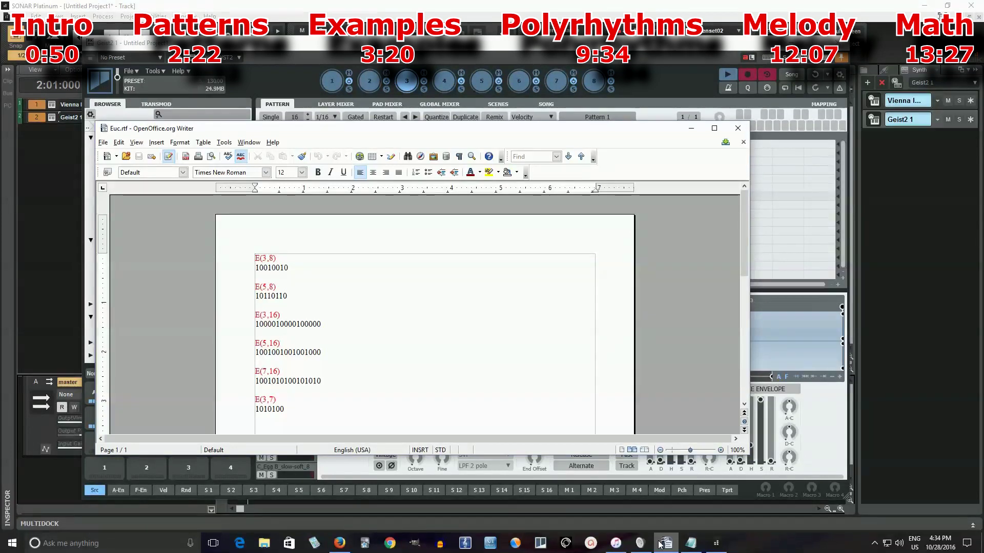
pyautogui.click(691, 128)
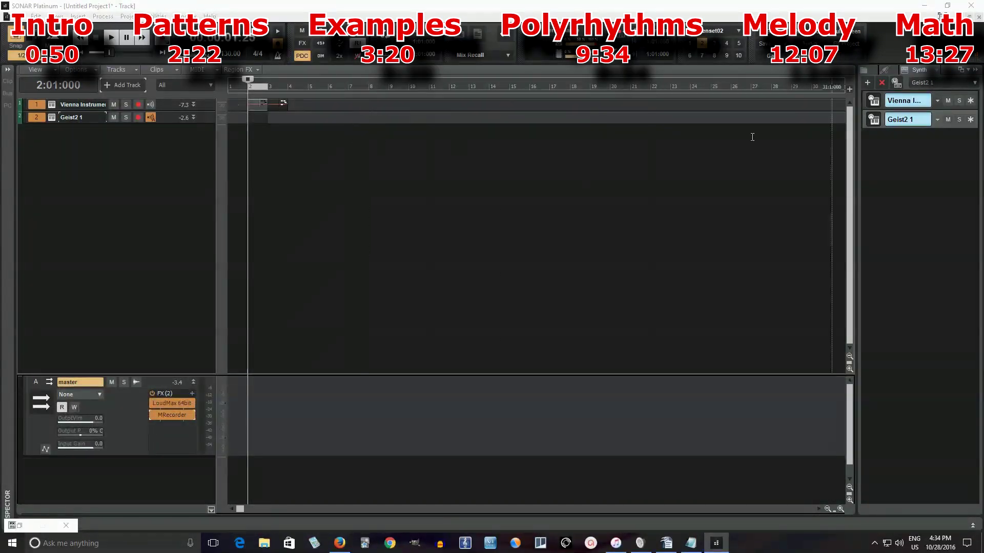
pyautogui.click(872, 120)
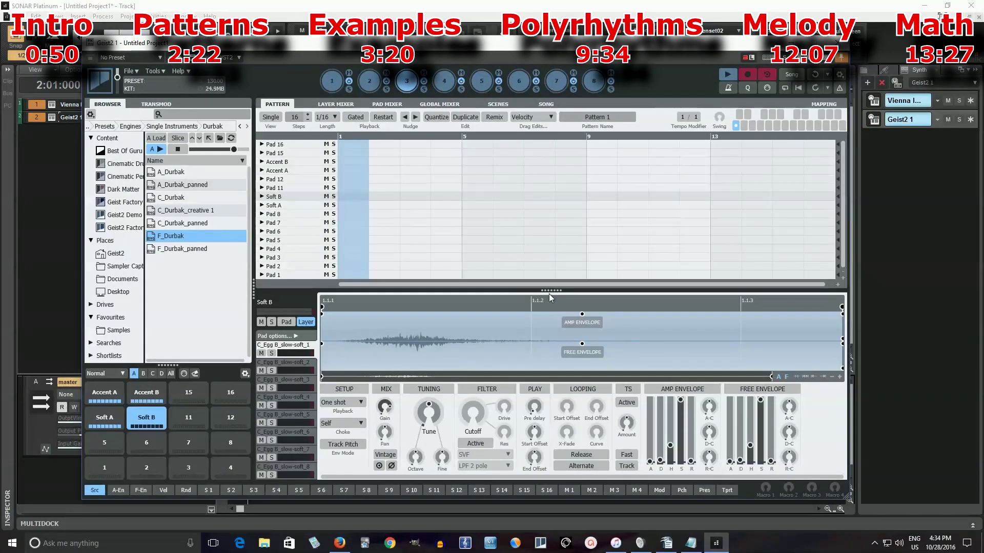
pyautogui.click(369, 81)
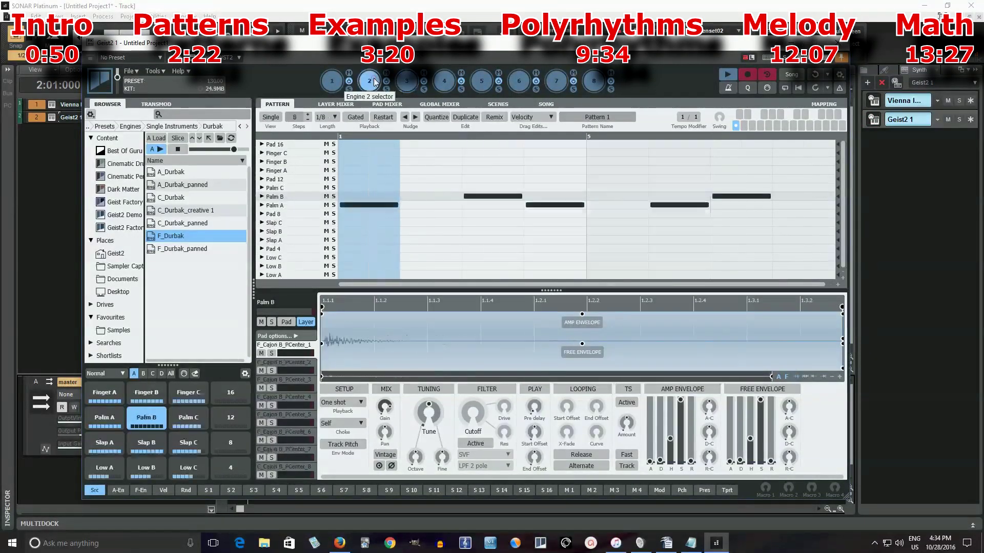
pyautogui.click(375, 205)
pyautogui.click(491, 196)
pyautogui.click(555, 205)
pyautogui.click(680, 204)
pyautogui.click(740, 197)
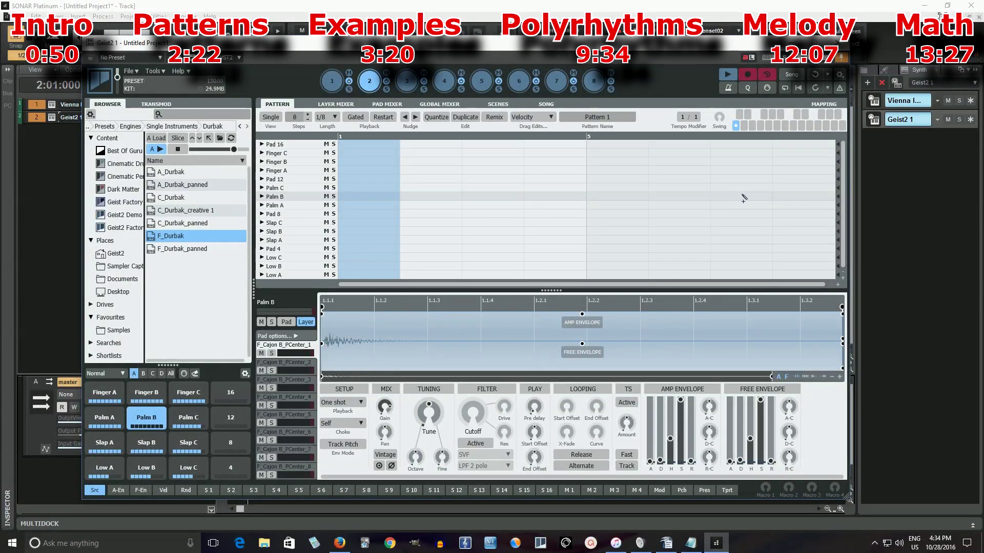
# - Bring up the pattern list below the step grid and shorten engine 2's Palm B and Palm C lanes to 7 steps
pyautogui.click(666, 543)
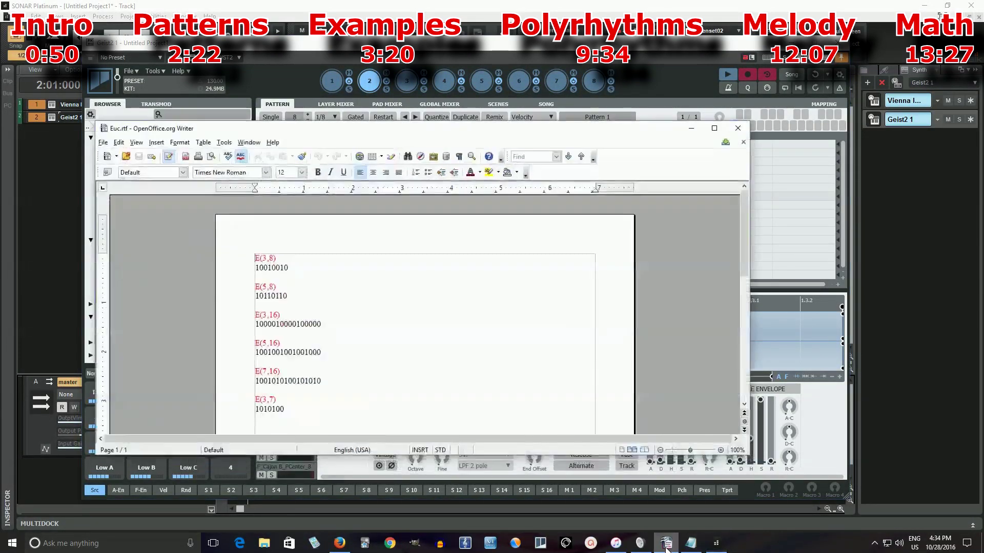
pyautogui.moveTo(612, 132); pyautogui.dragTo(580, 316)
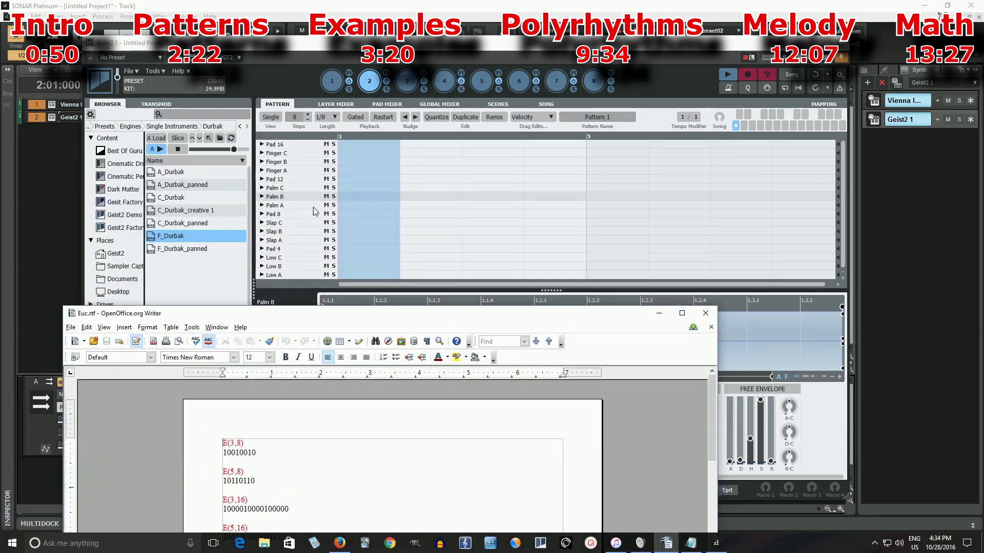
pyautogui.moveTo(837, 198); pyautogui.dragTo(774, 197)
pyautogui.moveTo(838, 190); pyautogui.dragTo(774, 188)
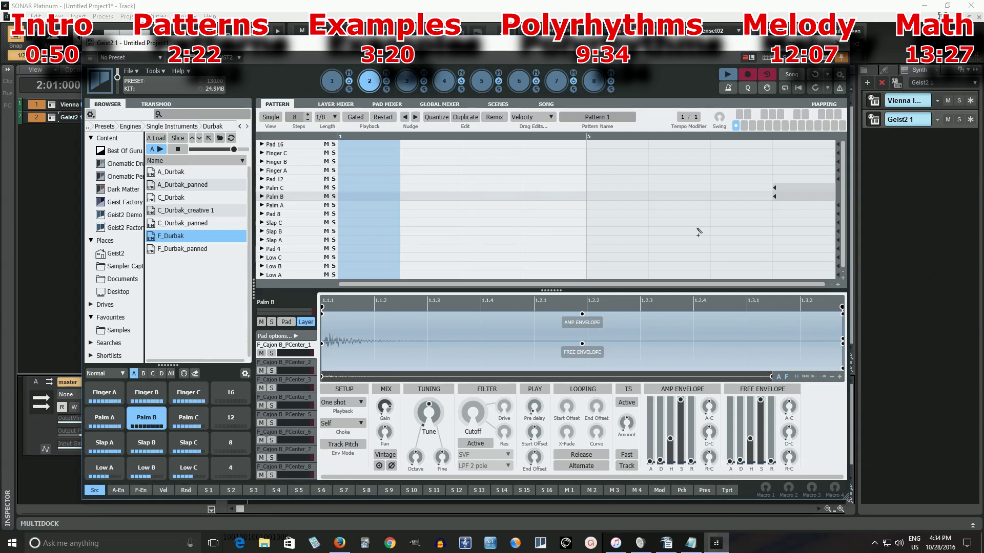
# - Arrange the Euc.rtf pattern list side by side with SONAR, and bring the E(3,7) pattern 1010100 into view
pyautogui.click(666, 543)
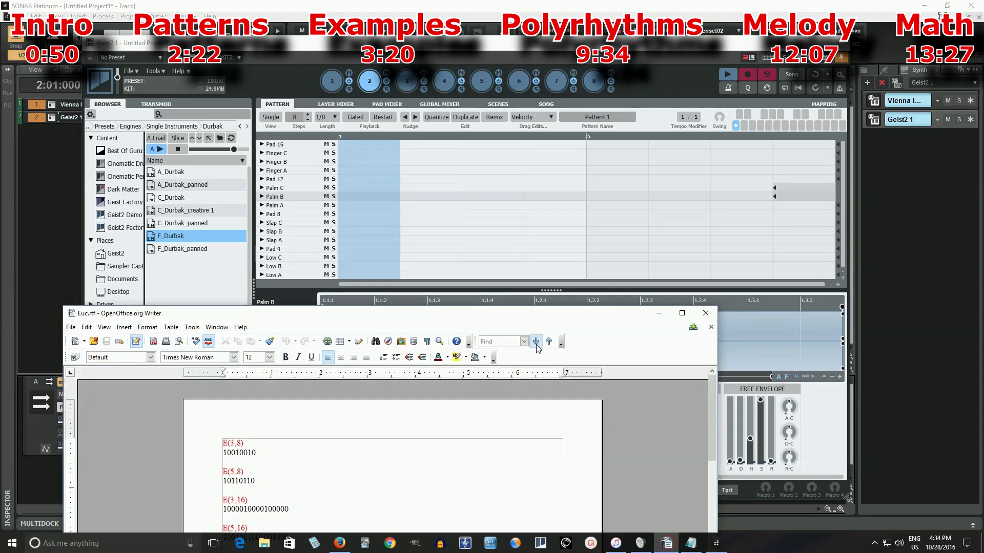
pyautogui.press('super+Right')
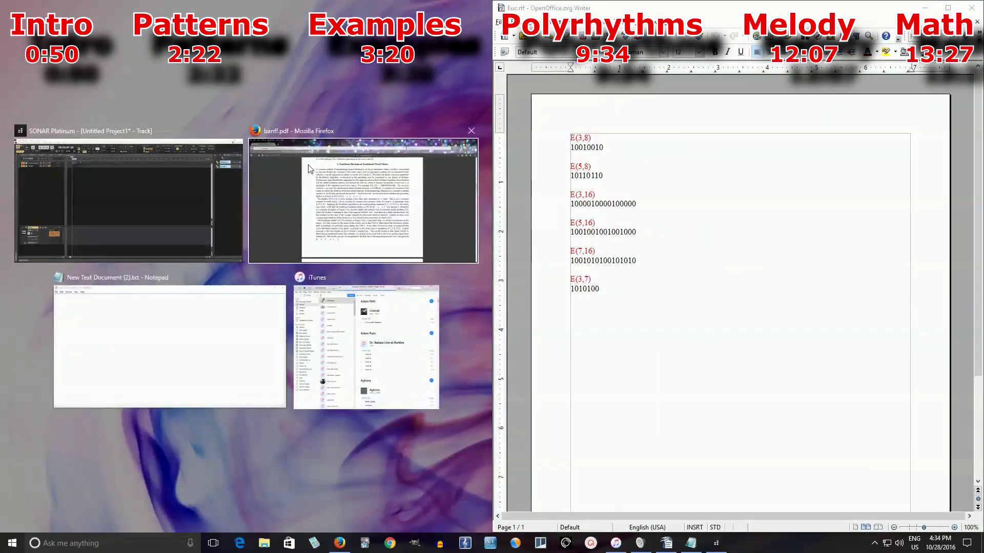
pyautogui.click(164, 207)
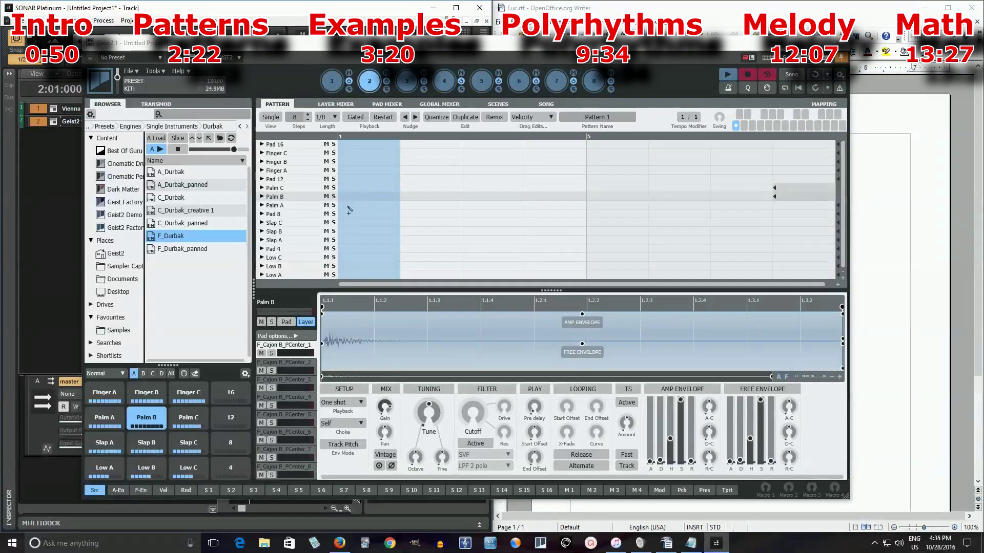
pyautogui.click(666, 543)
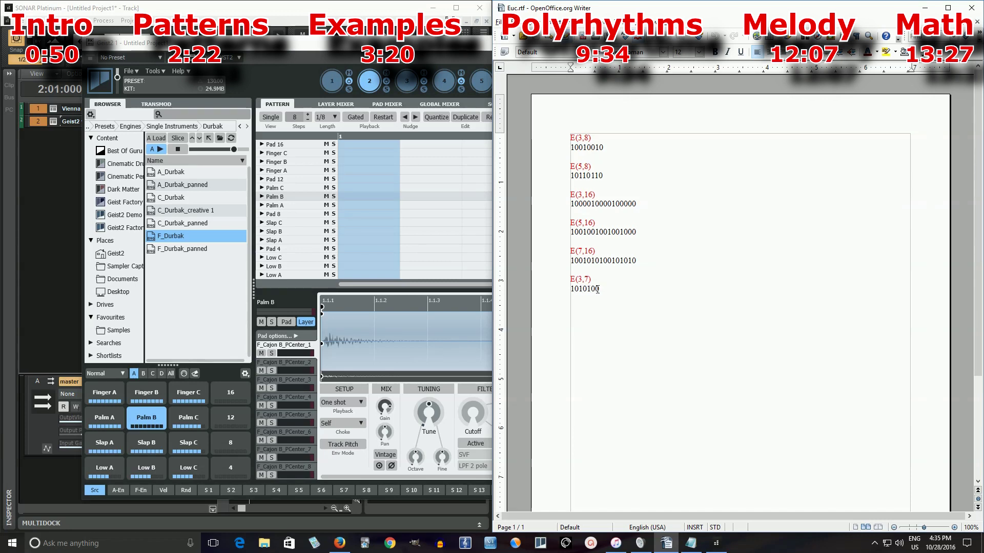
# - Enter E(3,7) in engine 2 with Palm B hits on steps 1 and 5 and Palm C on step 3, leaving Palm A empty
pyautogui.click(357, 210)
pyautogui.click(355, 206)
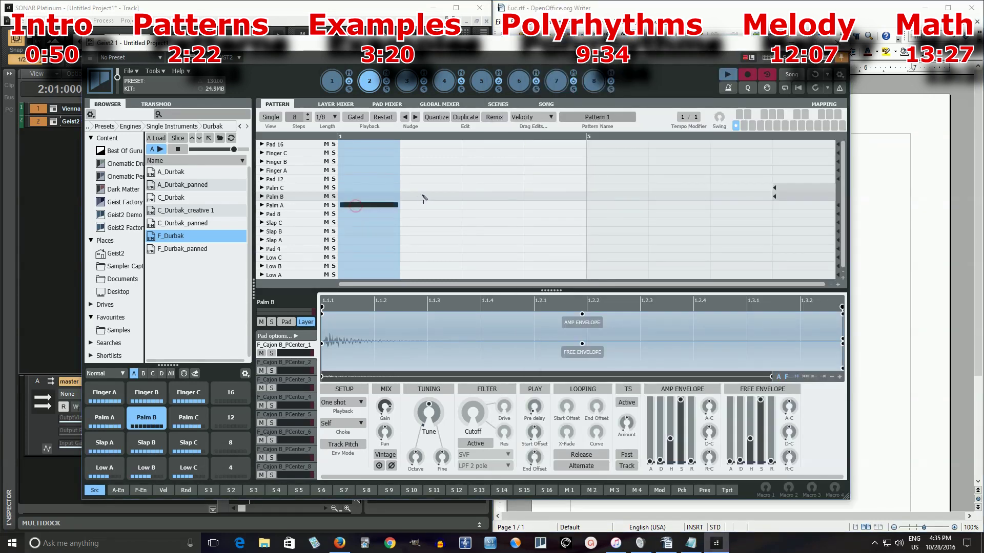
pyautogui.click(479, 205)
pyautogui.click(605, 206)
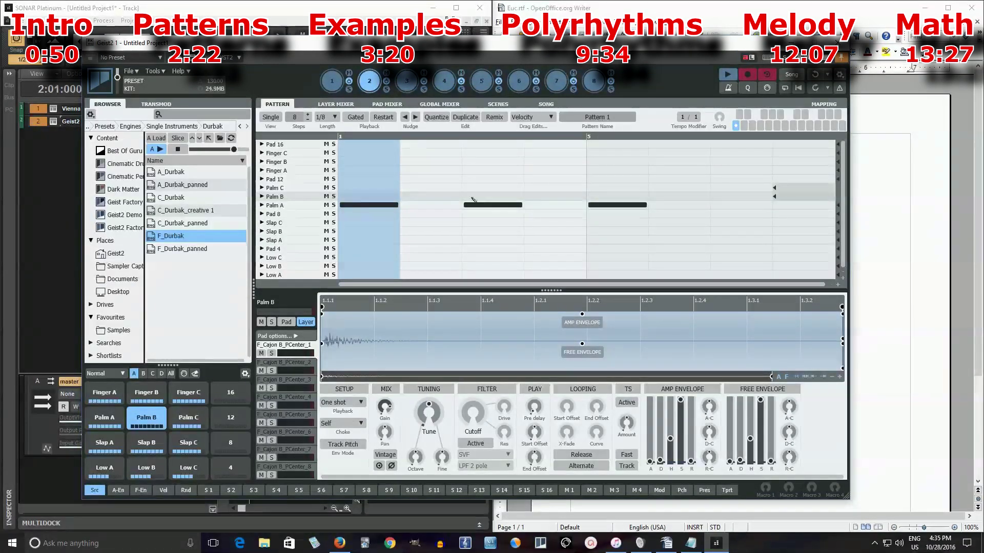
pyautogui.click(378, 197)
pyautogui.click(471, 188)
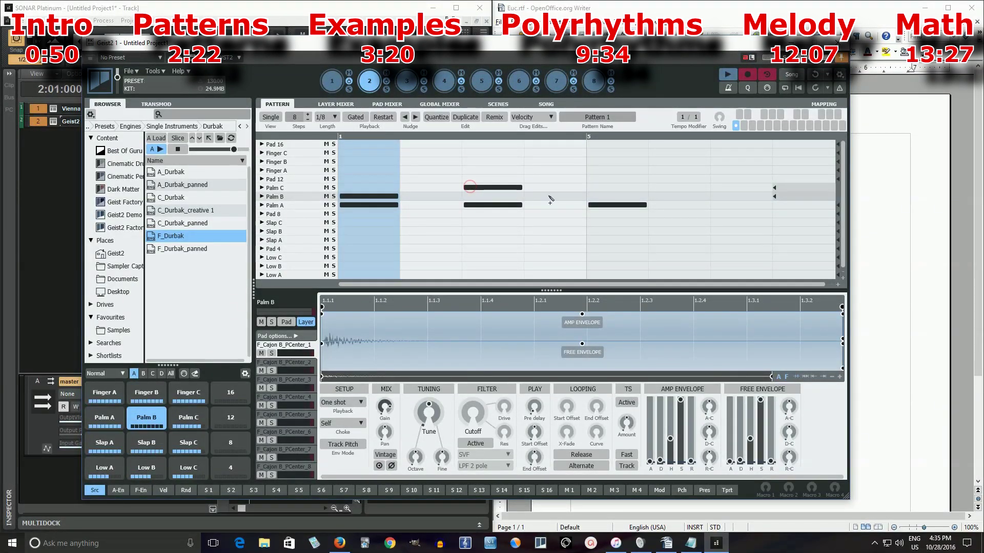
pyautogui.click(607, 197)
pyautogui.click(619, 204)
pyautogui.click(510, 205)
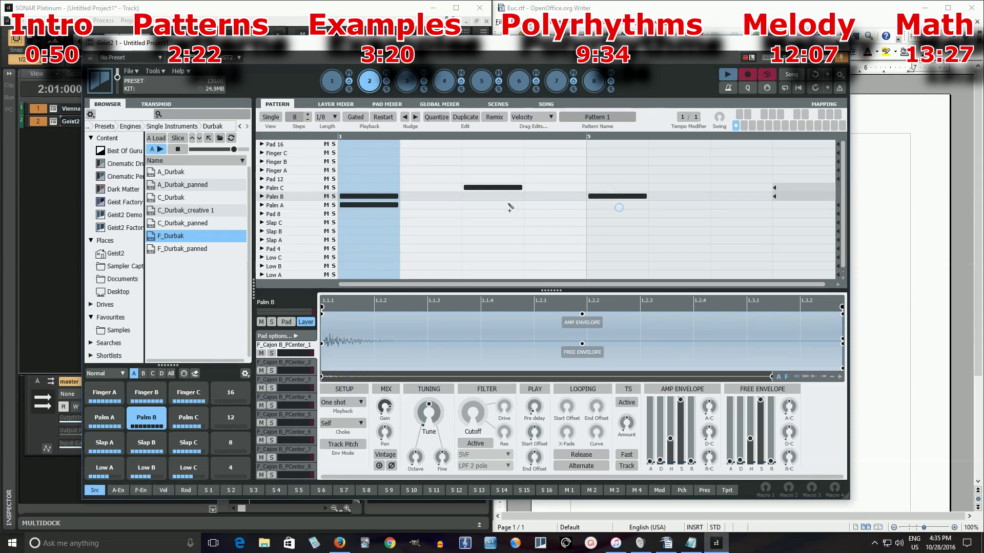
pyautogui.click(392, 206)
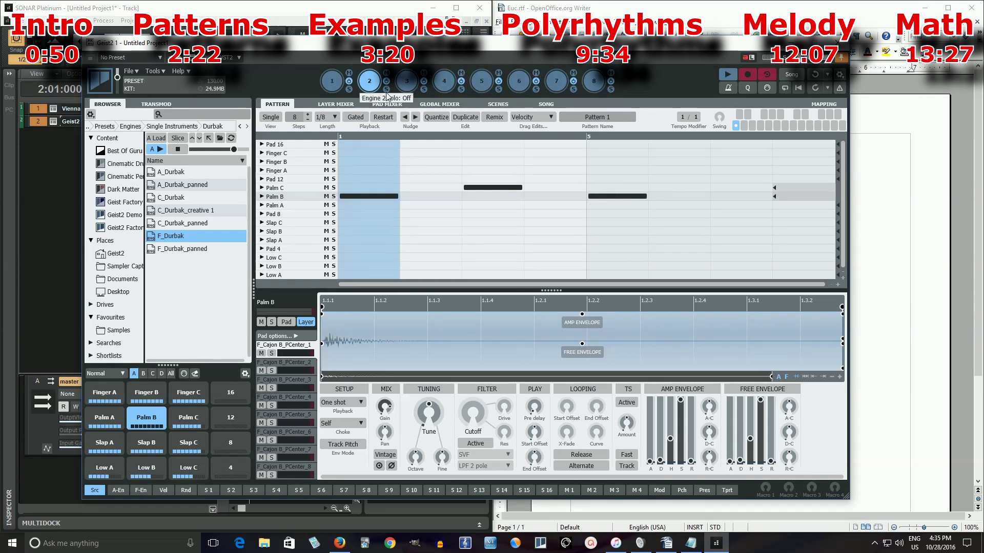
# - Play back engine 2's E(3,7) pattern soloed, then unsolo it and listen to it against engine 1's pattern
pyautogui.click(728, 76)
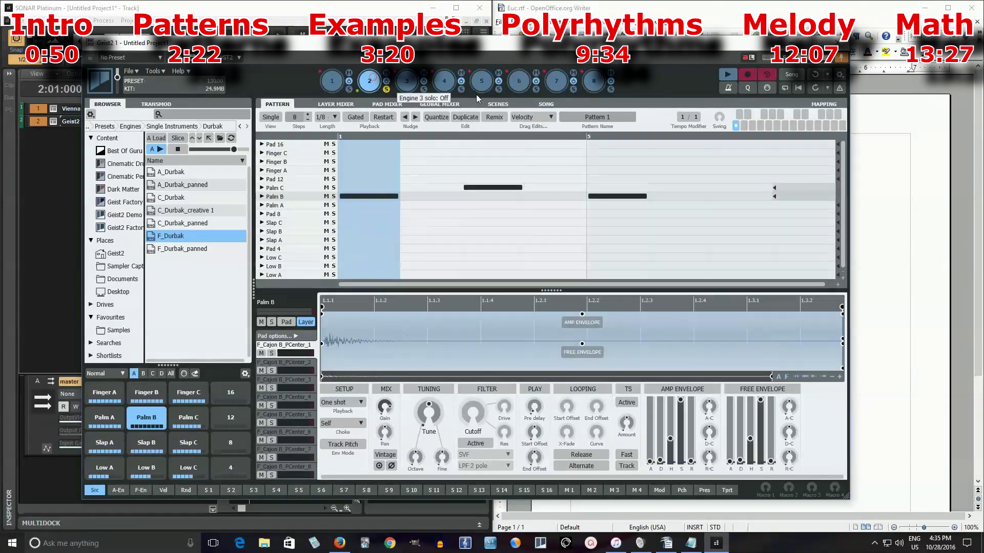
pyautogui.click(728, 75)
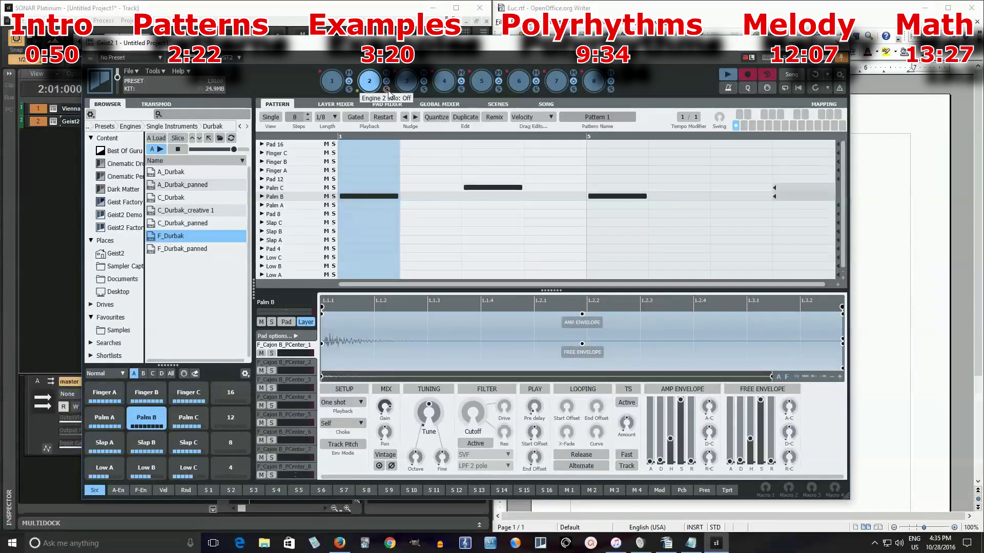
pyautogui.click(330, 81)
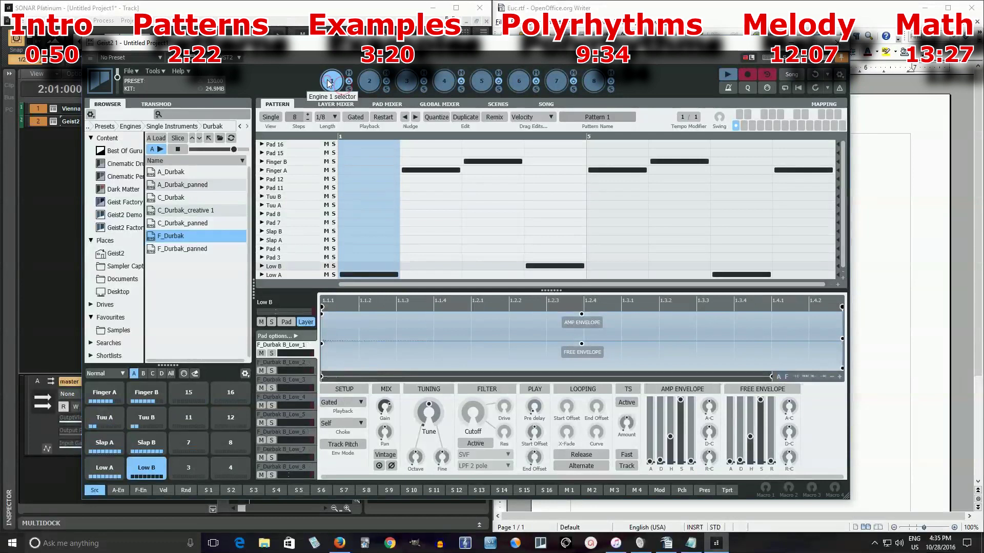
pyautogui.click(369, 80)
pyautogui.click(728, 75)
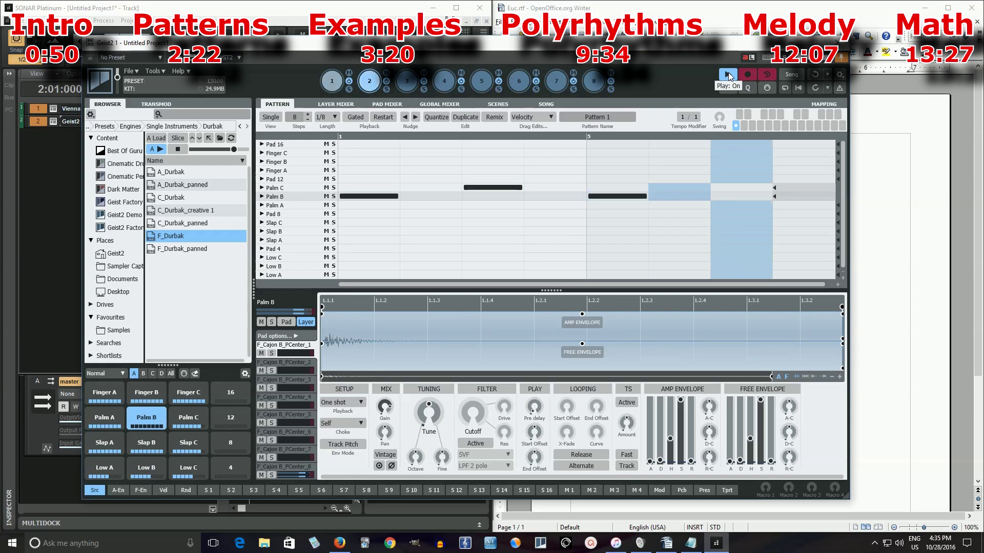
pyautogui.click(728, 74)
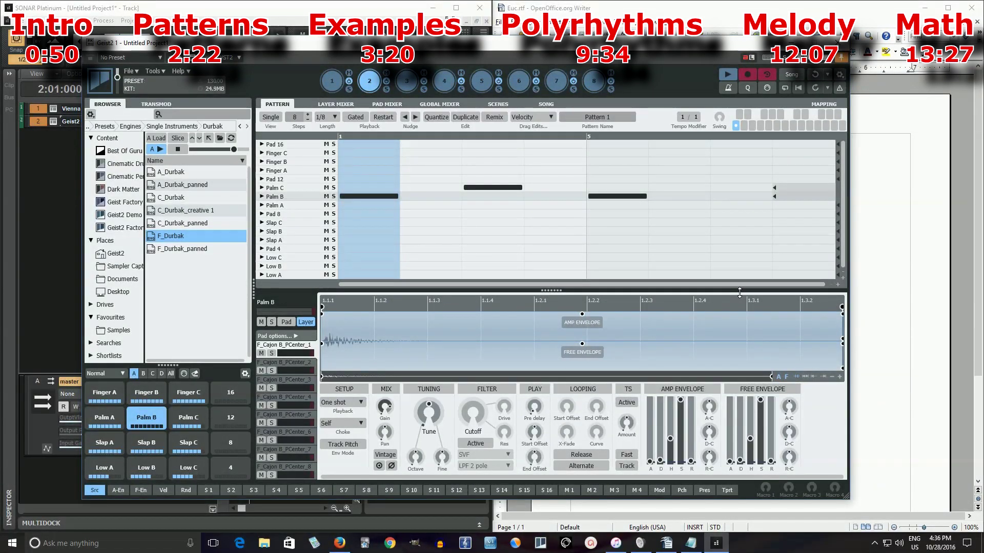
# - Shorten engine 2's Palm C lane to 4 steps and remove the stray Palm C hits from steps 5 to 7
pyautogui.moveTo(799, 188); pyautogui.dragTo(617, 189)
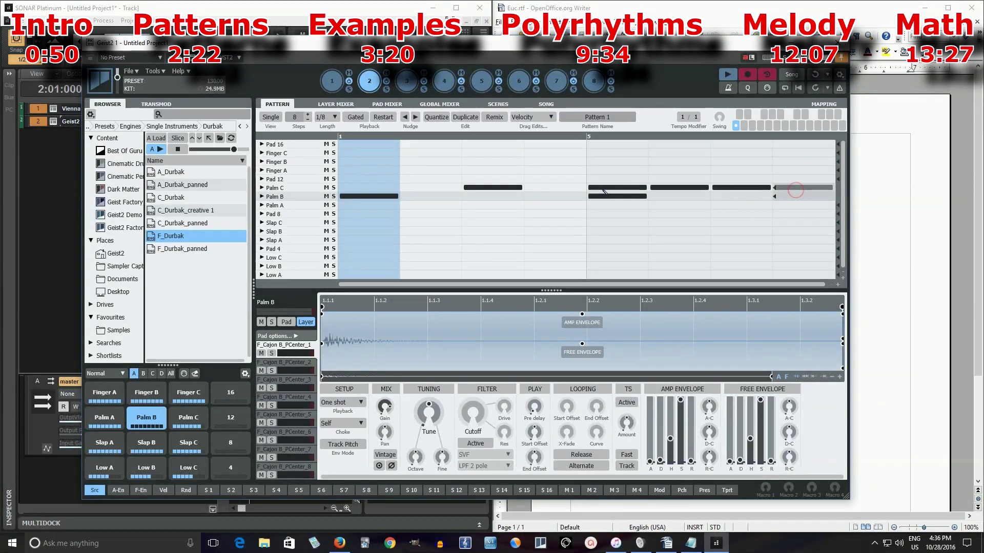
pyautogui.moveTo(754, 188); pyautogui.dragTo(619, 190)
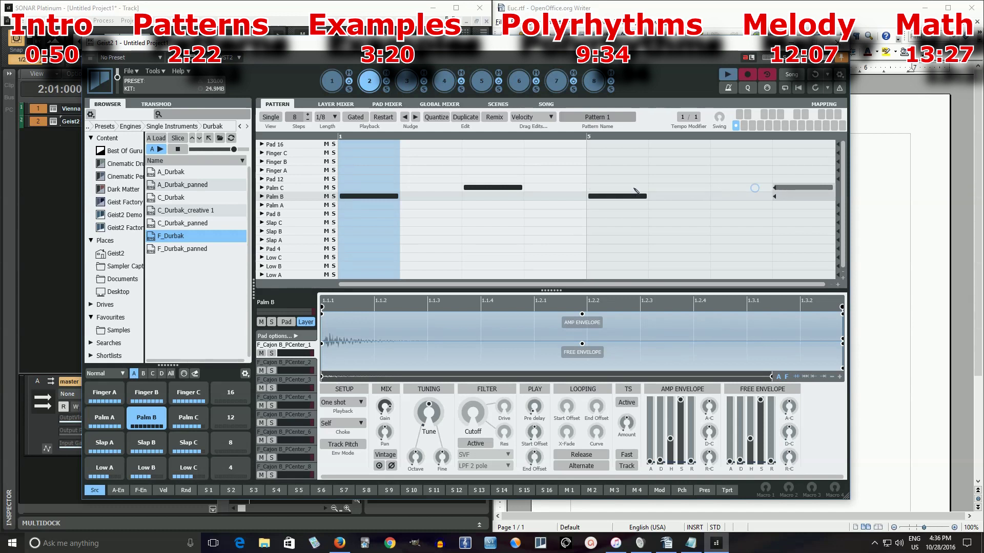
pyautogui.moveTo(774, 189); pyautogui.dragTo(588, 189)
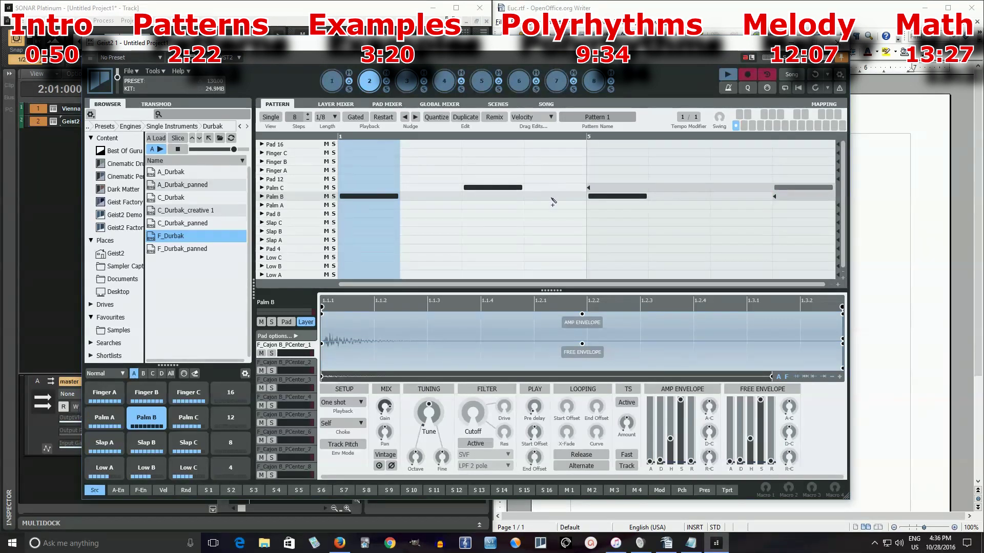
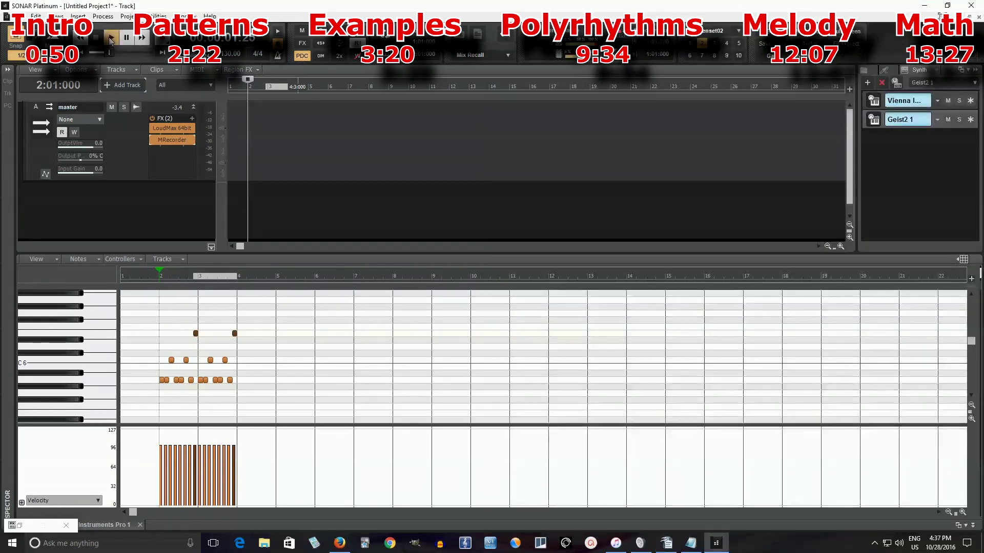
# - Play back the melody clip in SONAR's piano roll, then stop playback
pyautogui.click(110, 38)
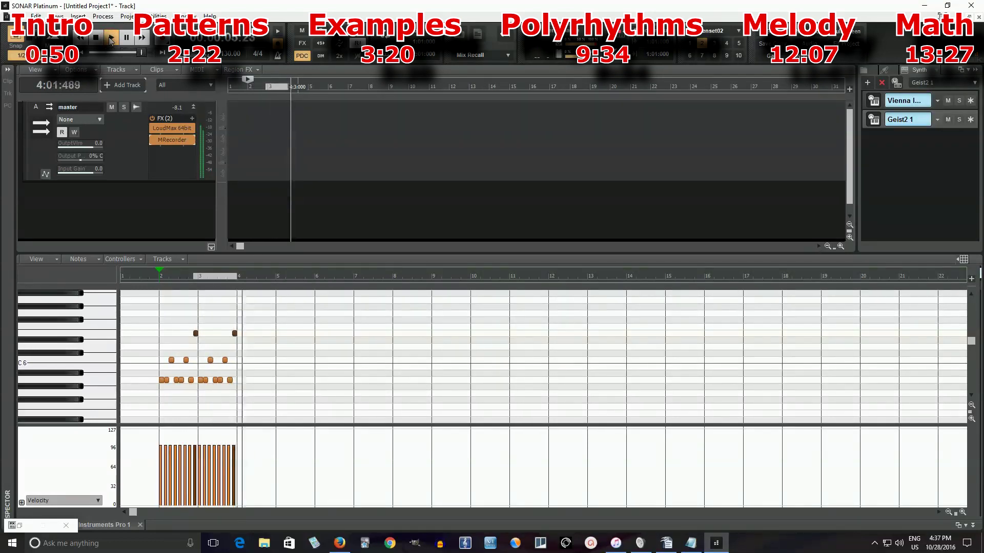
pyautogui.click(100, 39)
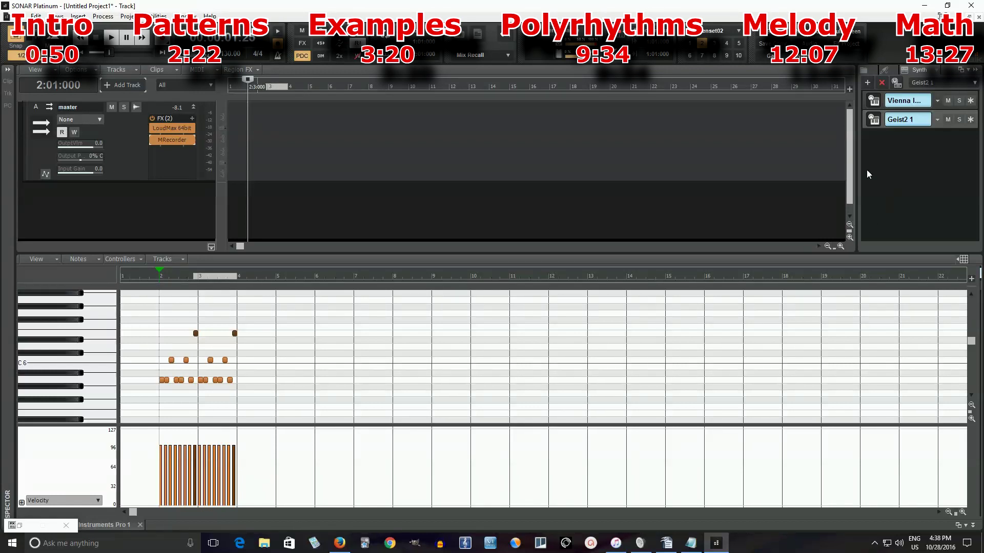
pyautogui.moveTo(849, 196); pyautogui.dragTo(850, 192)
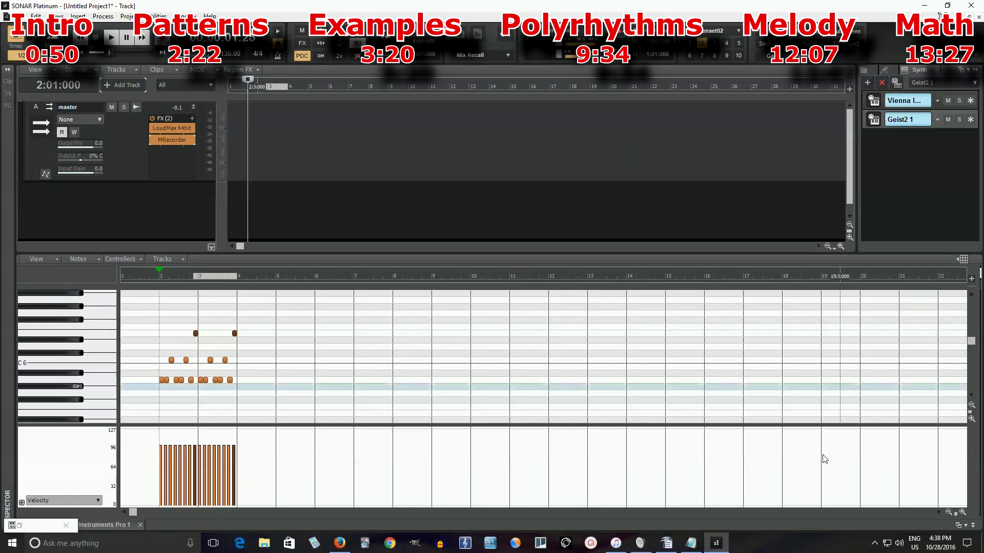
# - Switch to the empty Notepad document, write the heading E(3,8) on its first line, and consult the pattern list
pyautogui.moveTo(690, 549)
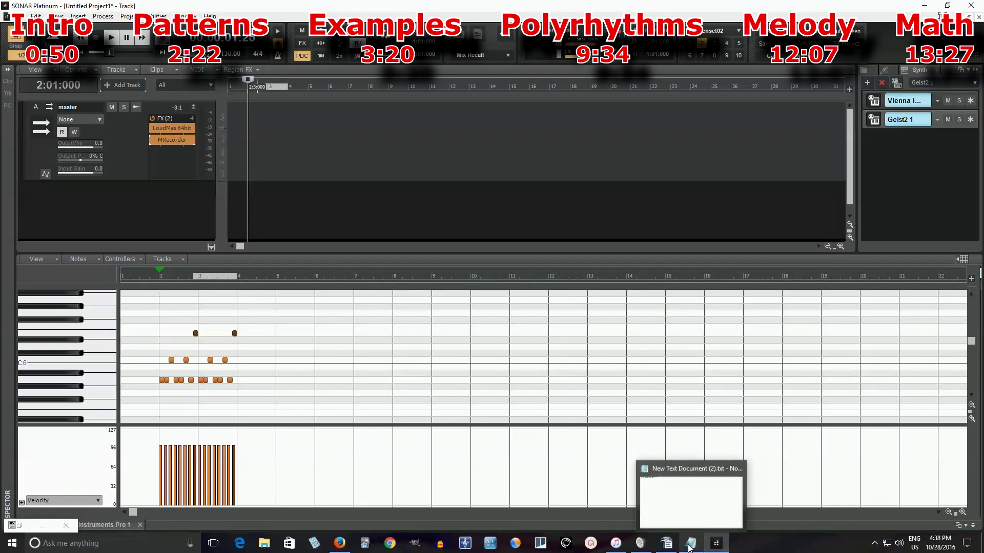
pyautogui.click(690, 549)
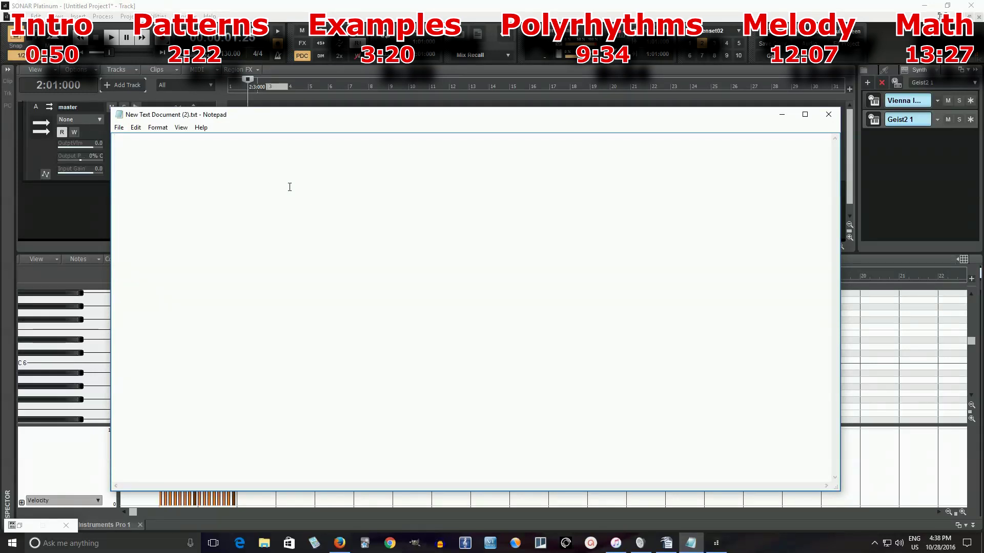
pyautogui.write('E(3,8)')
pyautogui.press('Return')
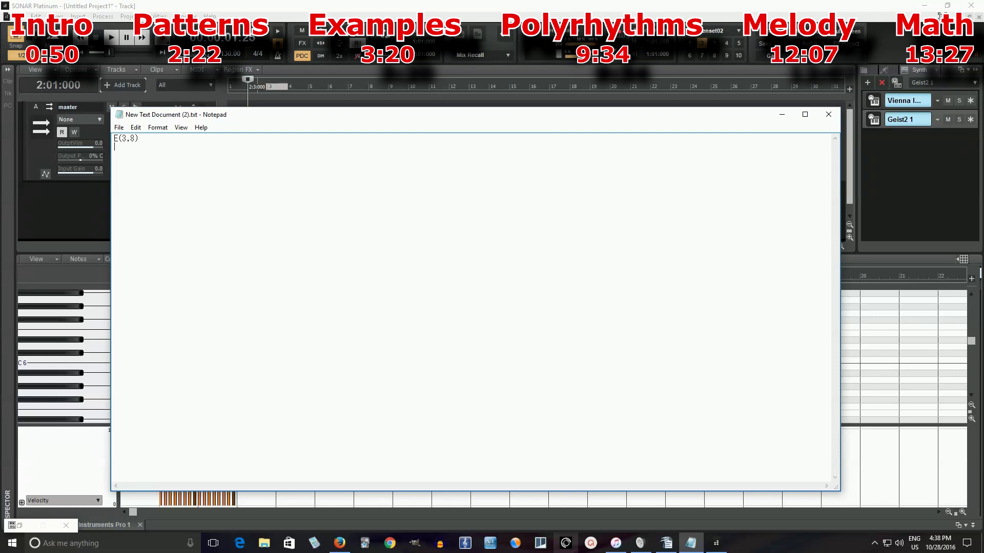
pyautogui.click(667, 543)
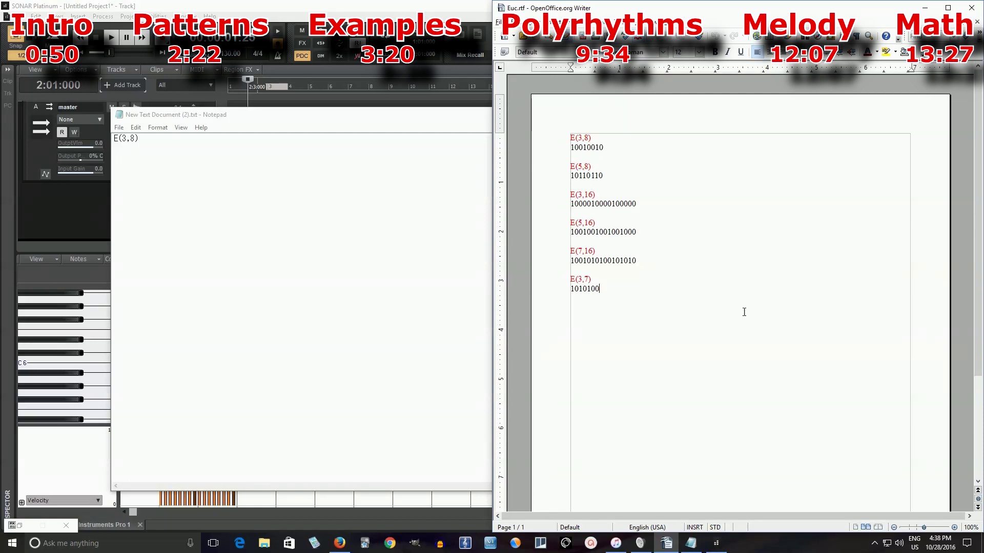
pyautogui.click(925, 7)
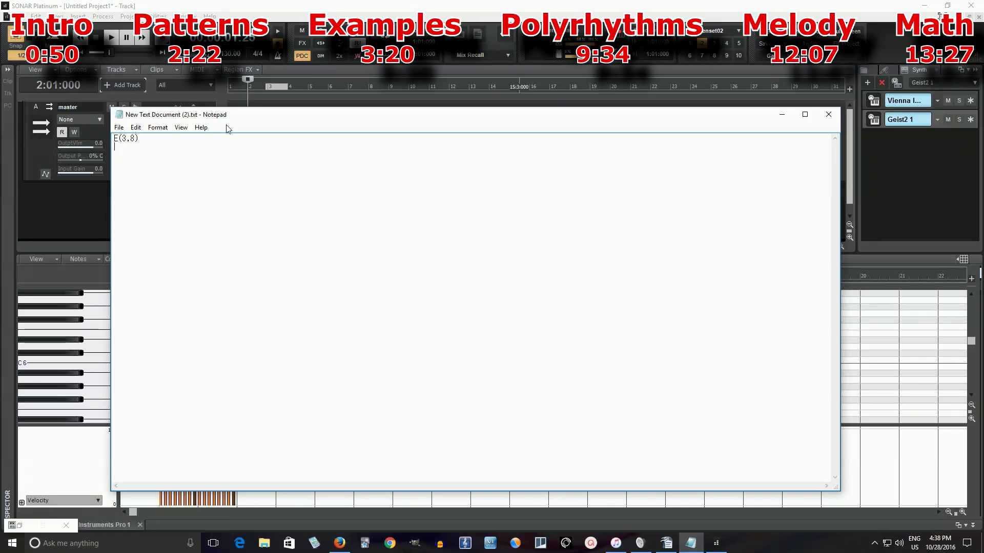
# - Write 11100000 below the E(3,8) heading, followed by the paired grouping 10,10,10,00 on the next line
pyautogui.write('1110')
pyautogui.write('0000')
pyautogui.write('0,')
pyautogui.write('10,10')
pyautogui.write(',00')
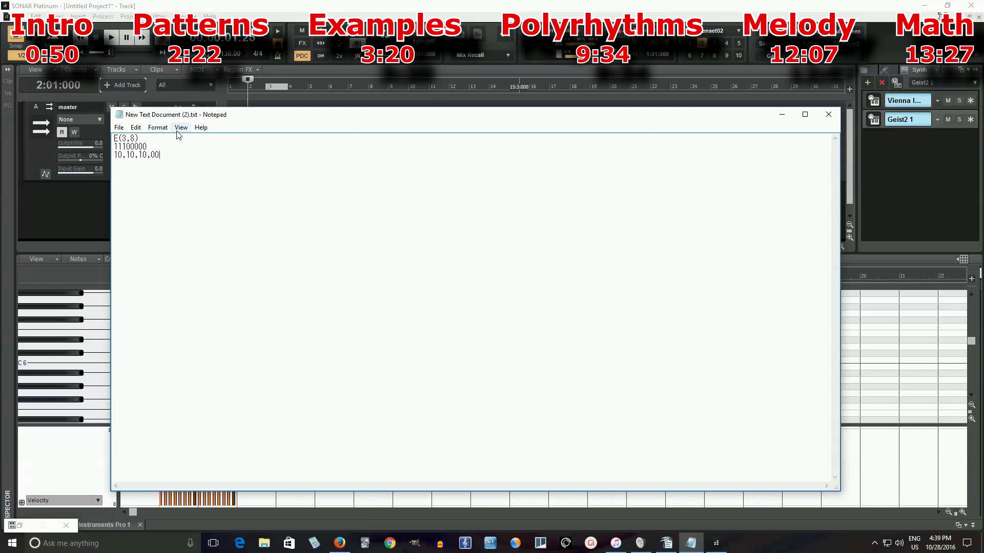
pyautogui.press('BackSpace')
pyautogui.press('BackSpace')
pyautogui.write('20')
pyautogui.press('BackSpace')
pyautogui.press('BackSpace')
pyautogui.write('00')
# - Add 100,100,10 as the last line of the E(3,8) derivation and compare it with the pattern list in OpenOffice Writer
pyautogui.press('Return')
pyautogui.write('100,100,10')
pyautogui.moveTo(158, 164); pyautogui.dragTo(114, 164)
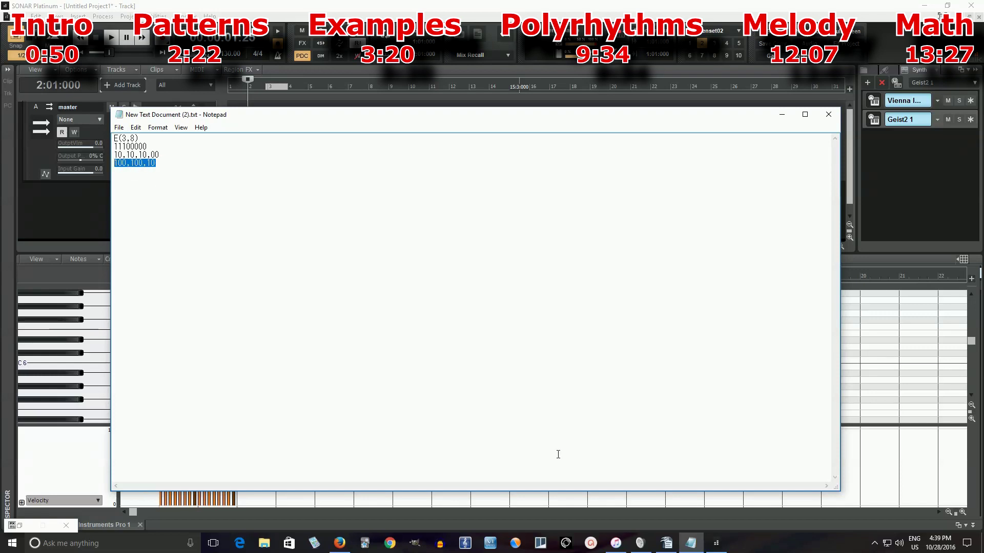
pyautogui.click(666, 544)
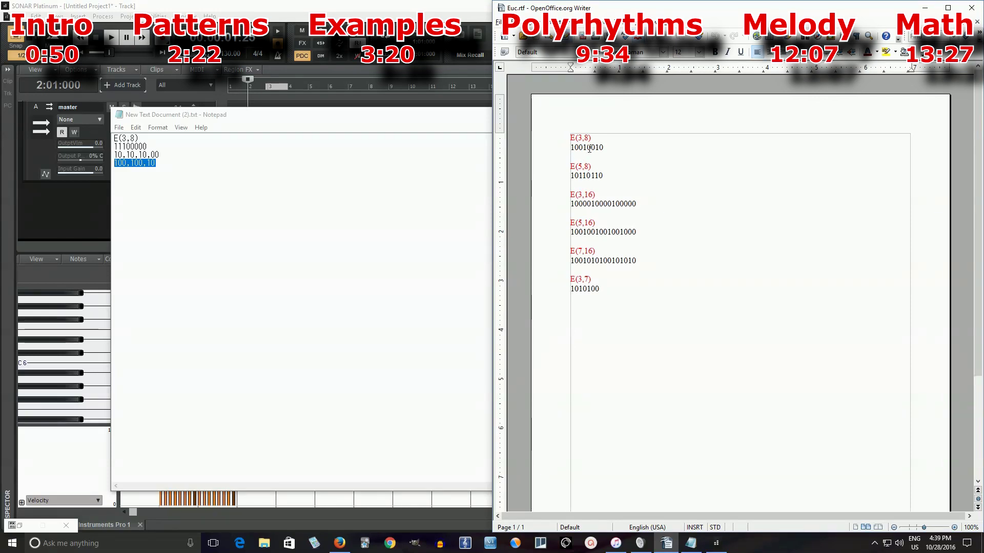
pyautogui.click(188, 169)
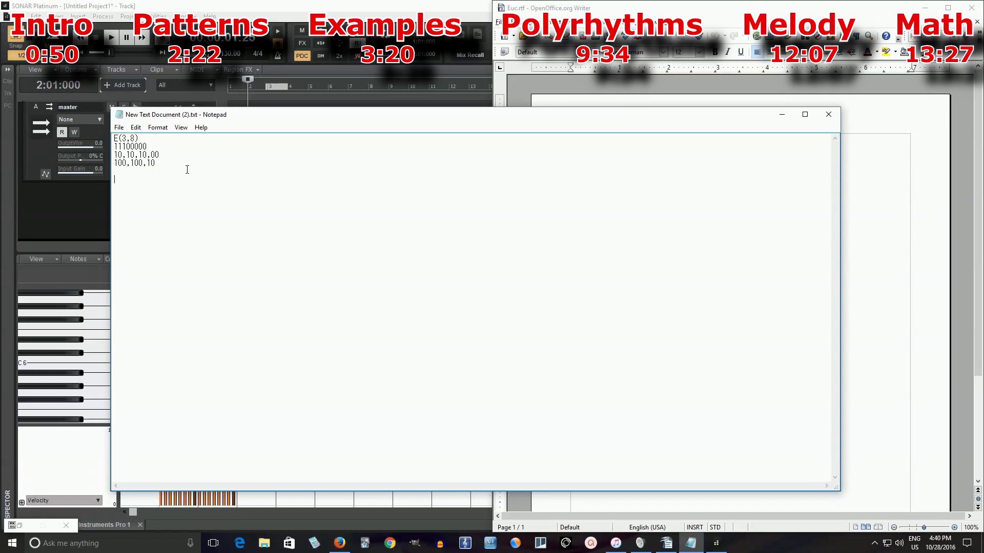
pyautogui.press('Return')
pyautogui.press('Return')
pyautogui.press('Return')
pyautogui.write('E(7,16)')
pyautogui.press('Return')
pyautogui.press('Return')
pyautogui.write('1111111000000000')
# - Write the groupings 10,10,10,10,10,10,10,00 and 100,100,10,10,10,10,10 on two new lines of the E(7,16) derivation
pyautogui.press('Return')
pyautogui.write('10,10,10,10')
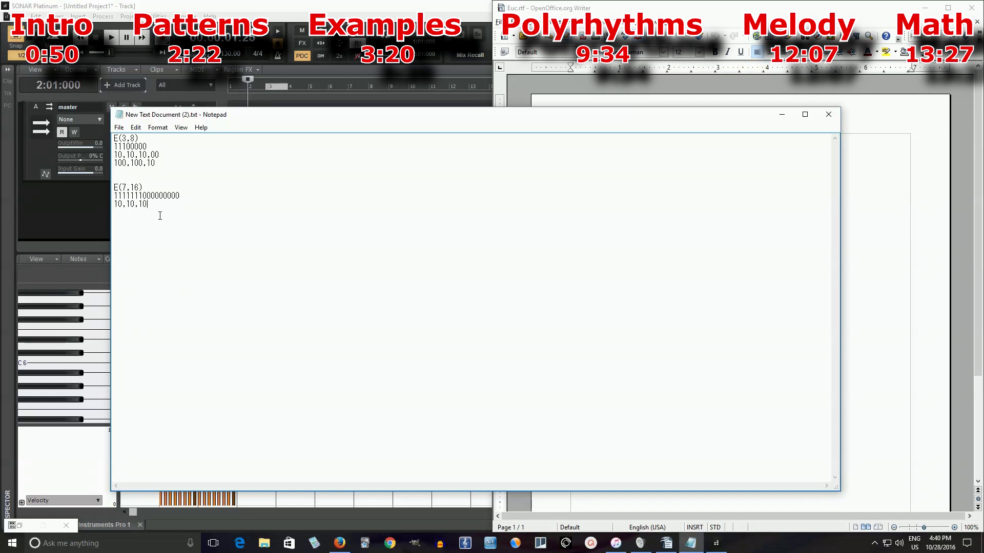
pyautogui.write(',10,10,10,00')
pyautogui.press('Return')
pyautogui.write('100,100,10,10,10,10,1')
# - Add the regrouped line 10010,10010,10,10,10 to the E(7,16) derivation
pyautogui.press('Return')
pyautogui.write('100')
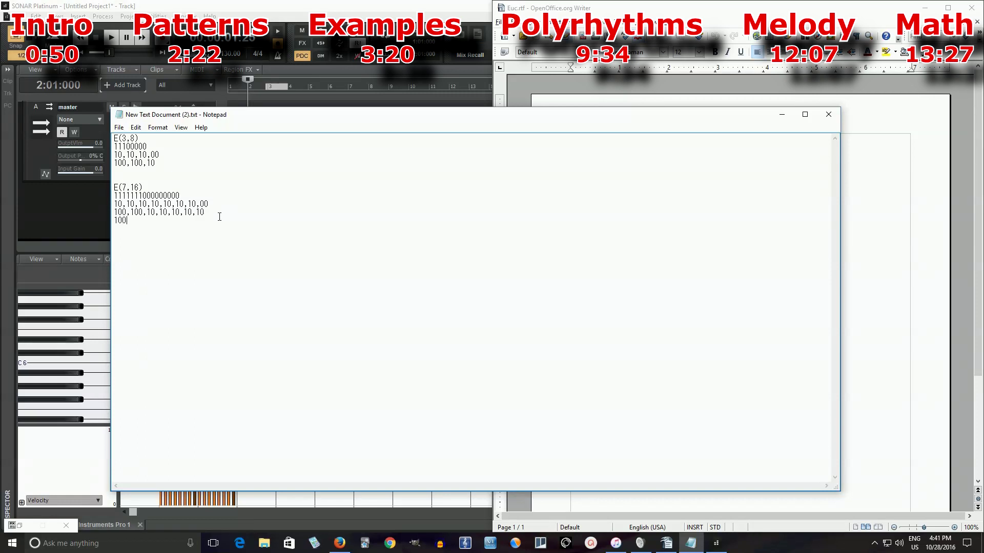
pyautogui.write('10,')
pyautogui.write('100')
pyautogui.write(',1')
# - Finish the E(7,16) derivation with the line 1001010,1001010,10
pyautogui.write('1001')
pyautogui.write('0')
pyautogui.write('10')
pyautogui.write(',100101')
pyautogui.write('0,10')
# - Compare the derived E(7,16) and E(3,8) sequences with the Writer pattern list, moving the Notepad window as needed
pyautogui.click(667, 544)
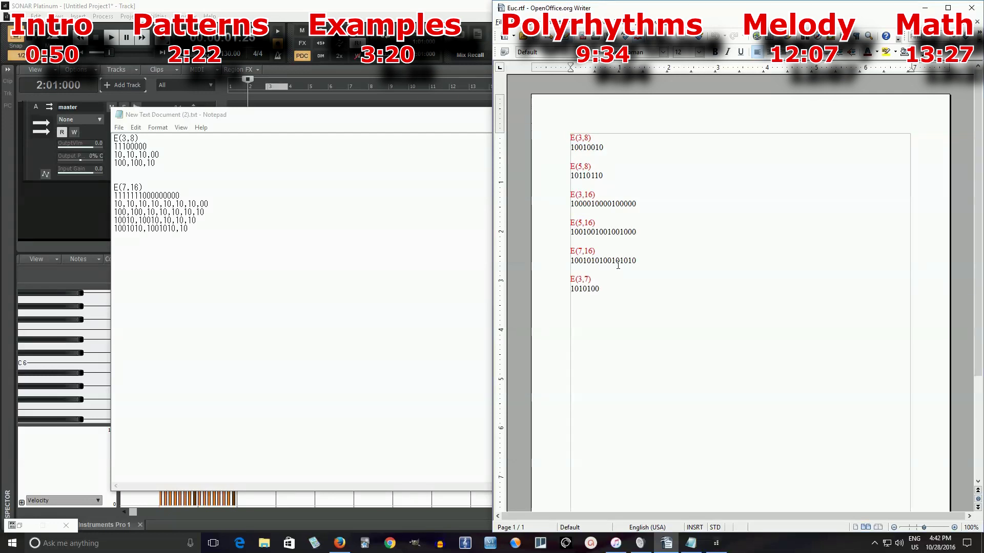
pyautogui.doubleClick(203, 230)
pyautogui.moveTo(163, 163); pyautogui.dragTo(118, 163)
pyautogui.click(205, 175)
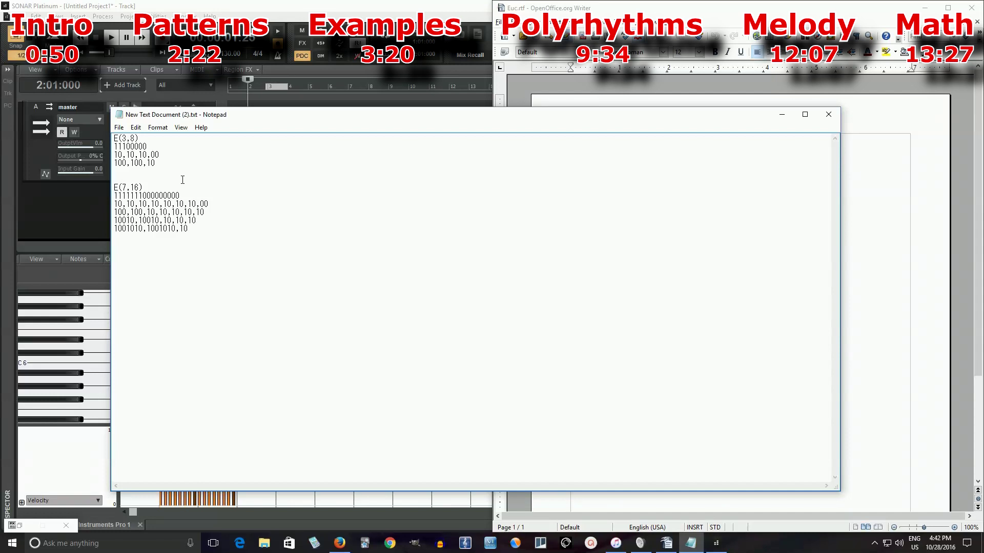
pyautogui.moveTo(618, 116); pyautogui.dragTo(268, 134)
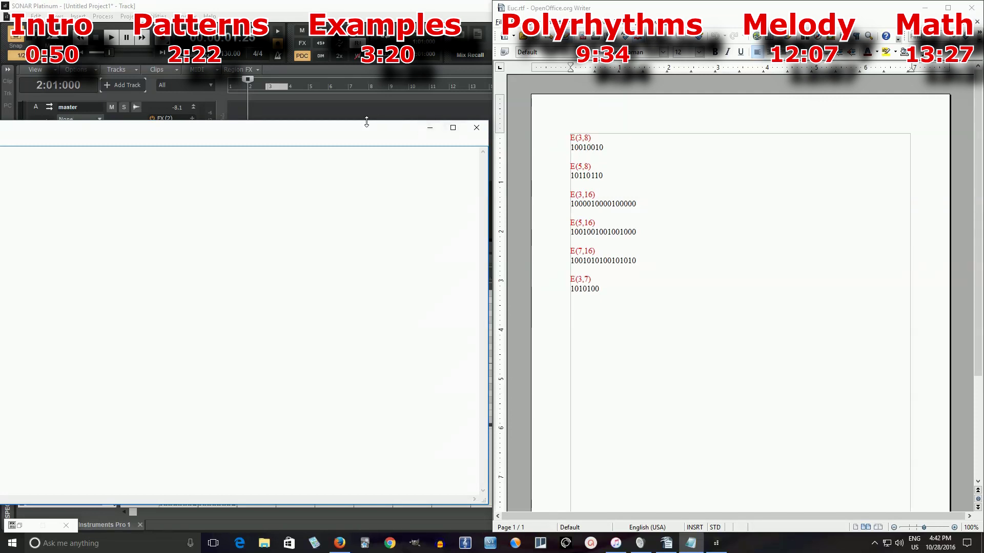
pyautogui.moveTo(360, 128); pyautogui.dragTo(746, 155)
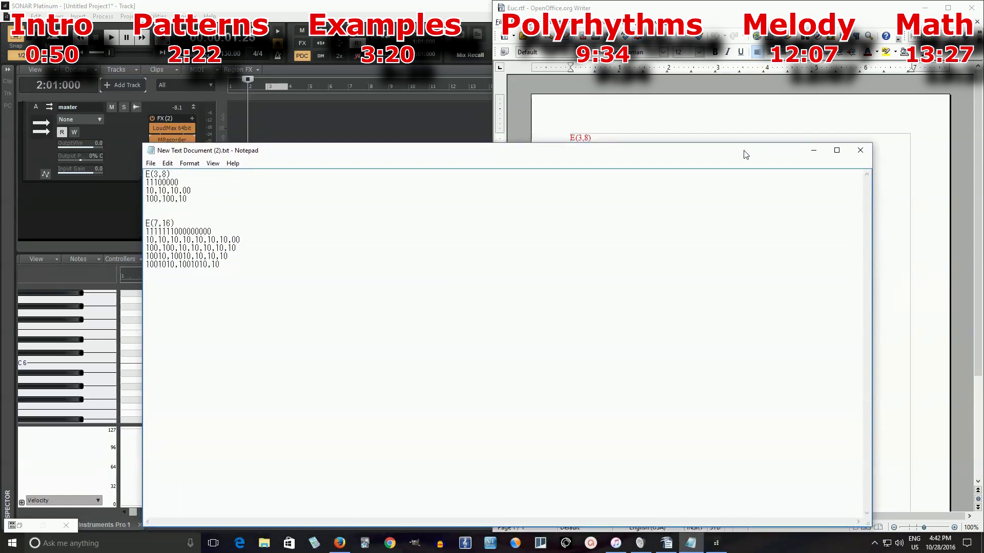
# - Below the E(7,16) derivation, write the heading E(4,8) followed by the lines 11110000 and 10101010
pyautogui.click(253, 266)
pyautogui.press('Return')
pyautogui.write('E(4,8)')
pyautogui.press('Return')
pyautogui.write('11110000')
pyautogui.press('Return')
pyautogui.write('10101010')
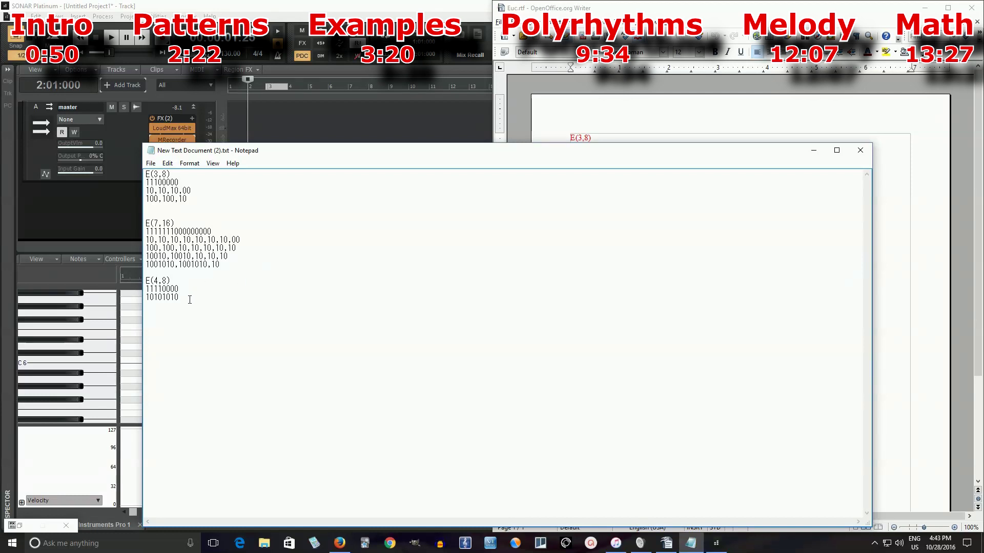
# - Delete the two number lines under the E(4,8) heading and bring the Writer pattern list to the front
pyautogui.moveTo(191, 296); pyautogui.dragTo(144, 288)
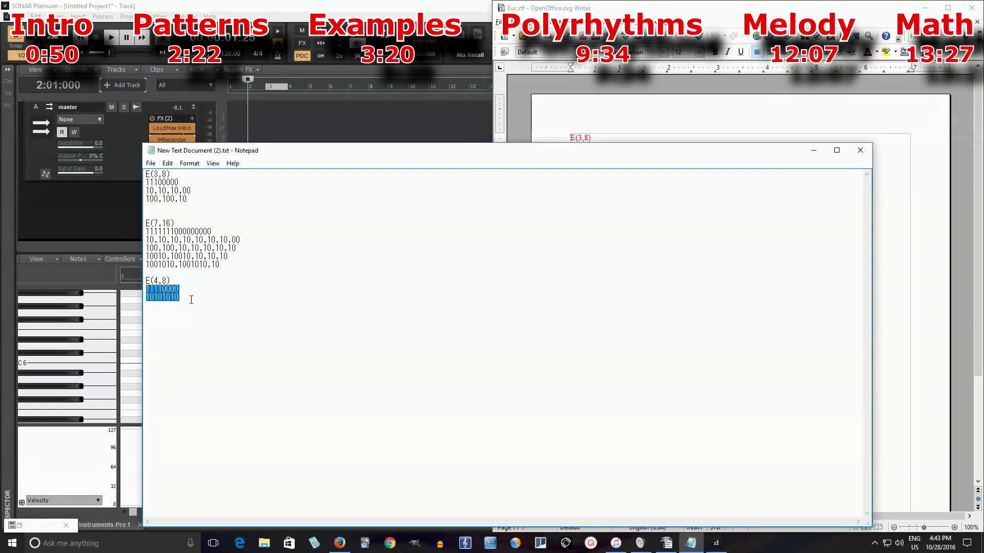
pyautogui.press('Delete')
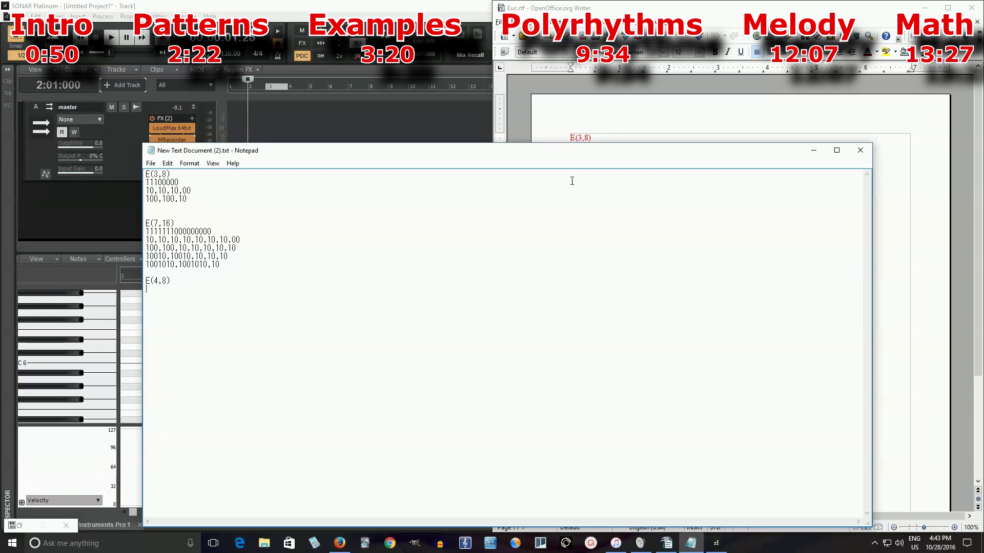
pyautogui.click(714, 12)
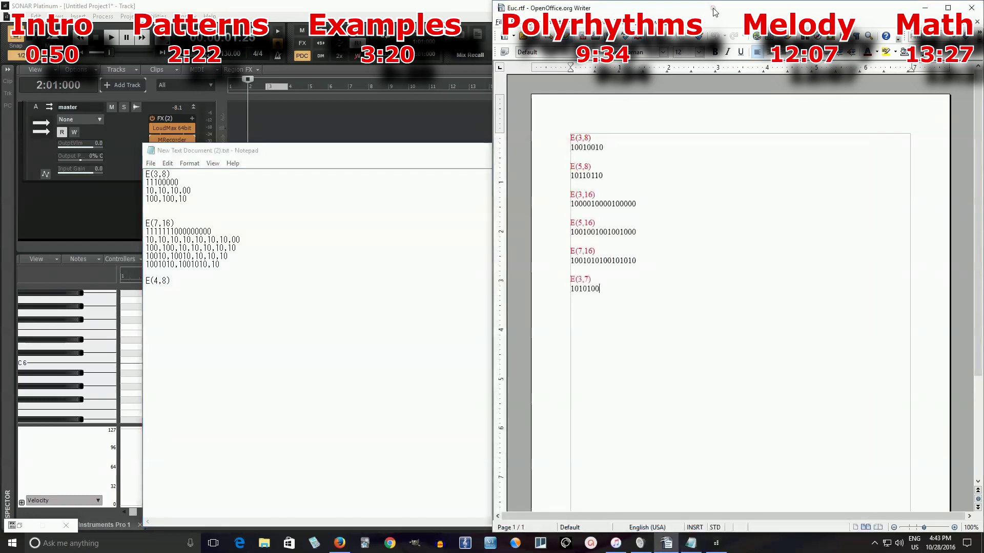